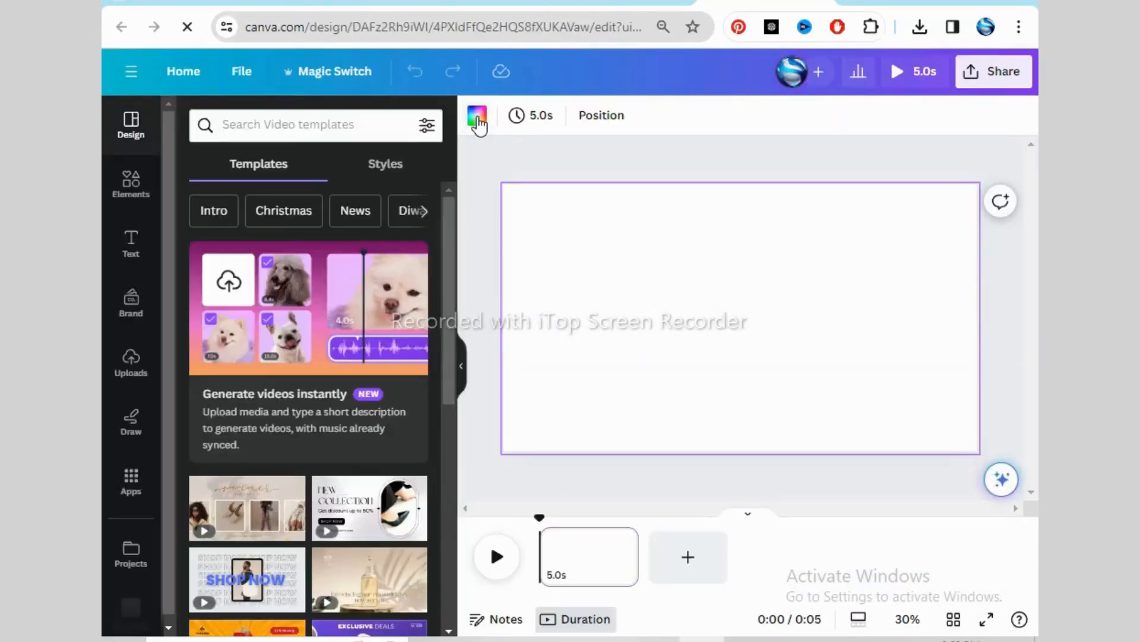
- Set the blank page's background color to solid black
click(478, 116)
click(191, 396)
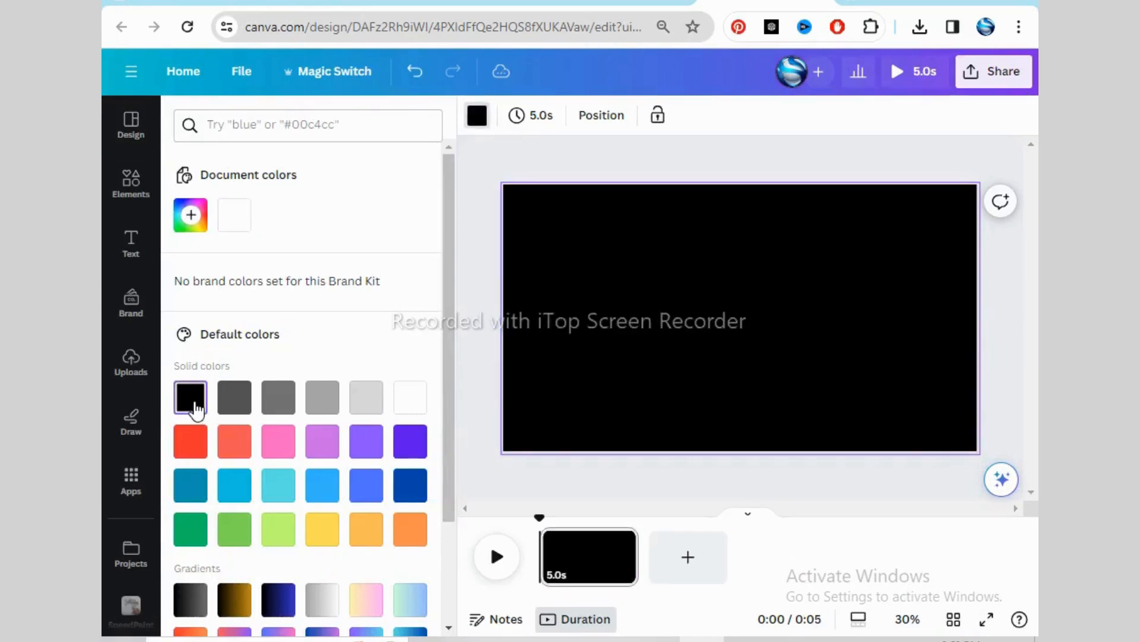
- Add a subheading to the page reading "Improve your skills"
click(132, 241)
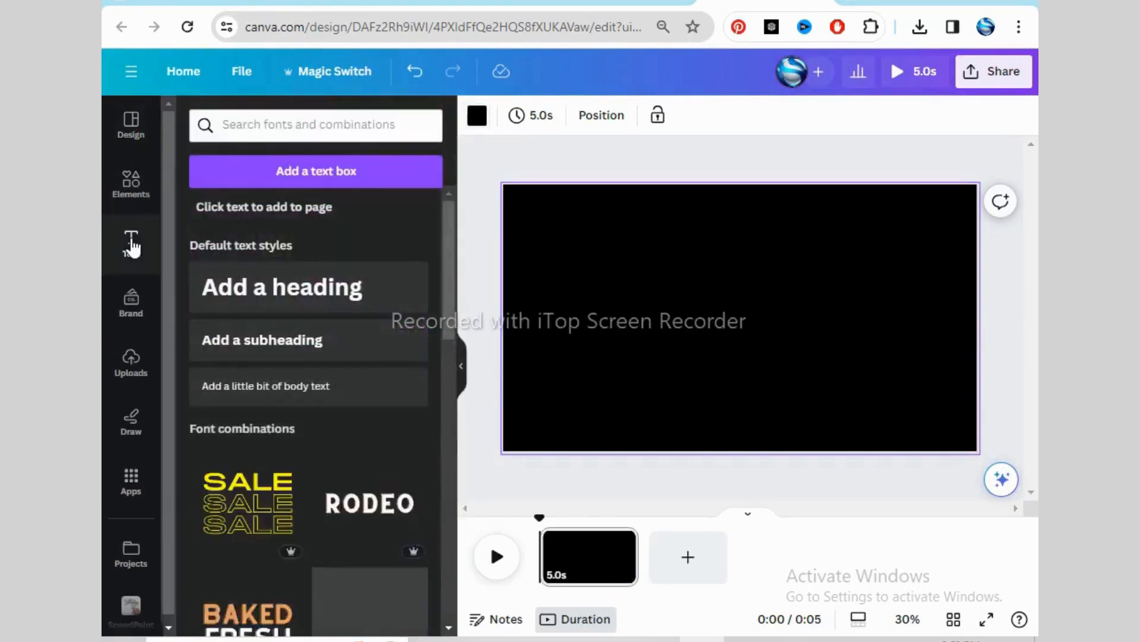
click(309, 341)
text(Improv)
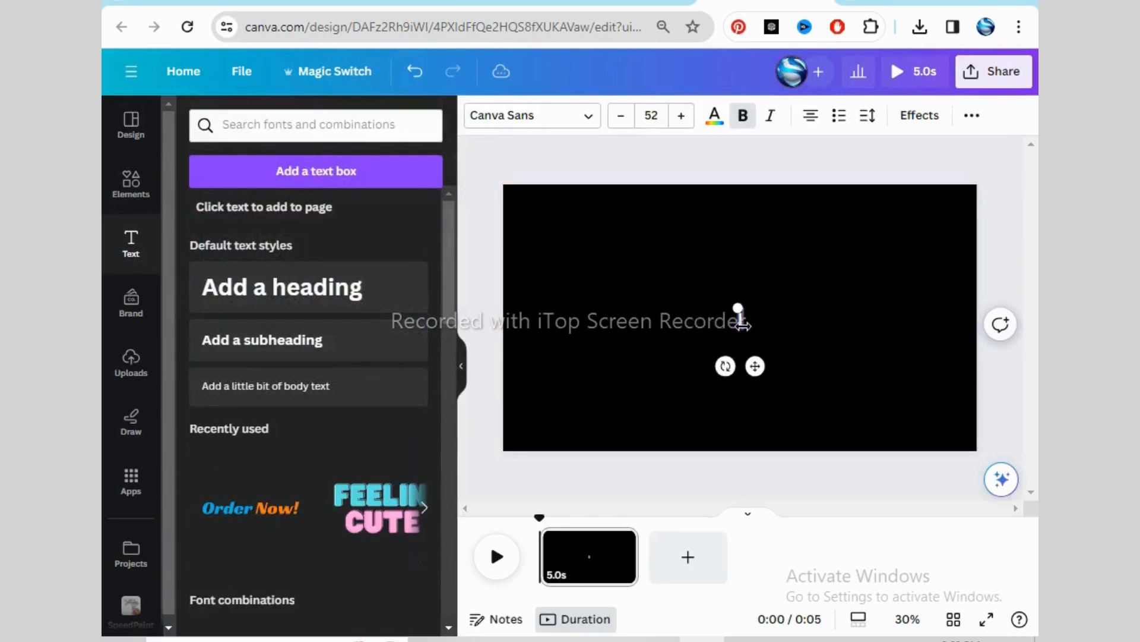
text(e)
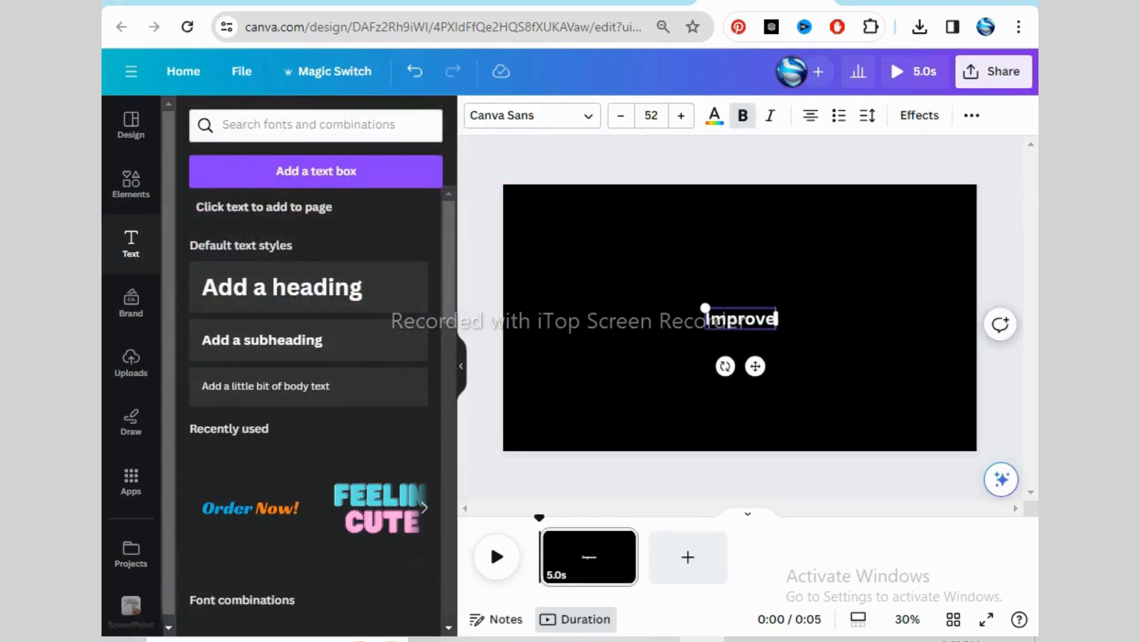
text( your skills)
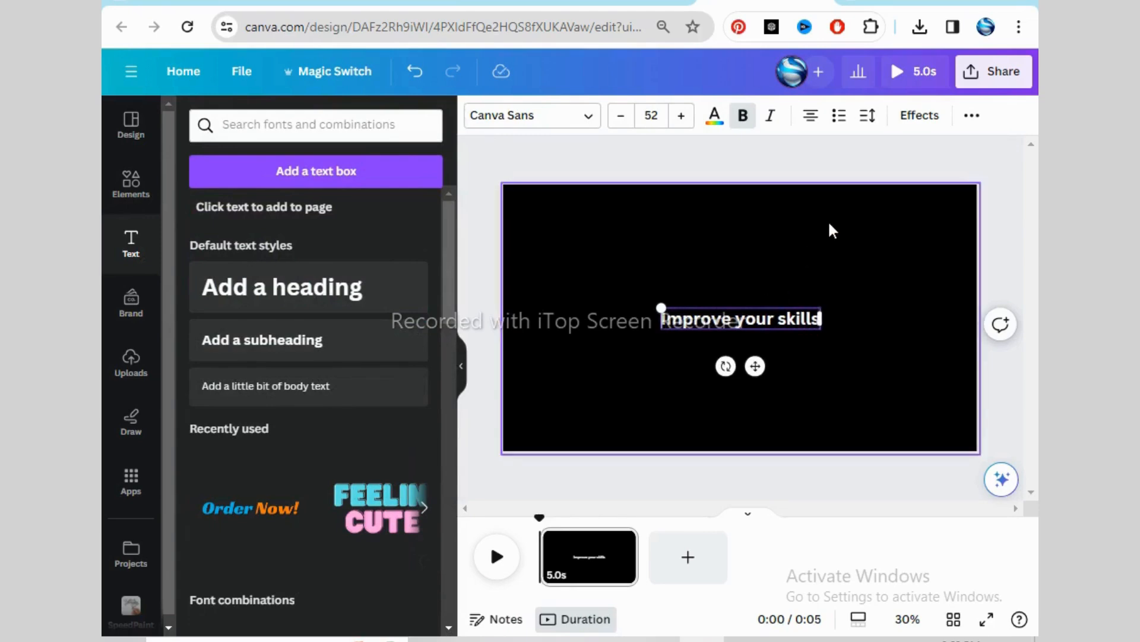
- Convert the whole "Improve your skills" text to uppercase
key(ctrl+a)
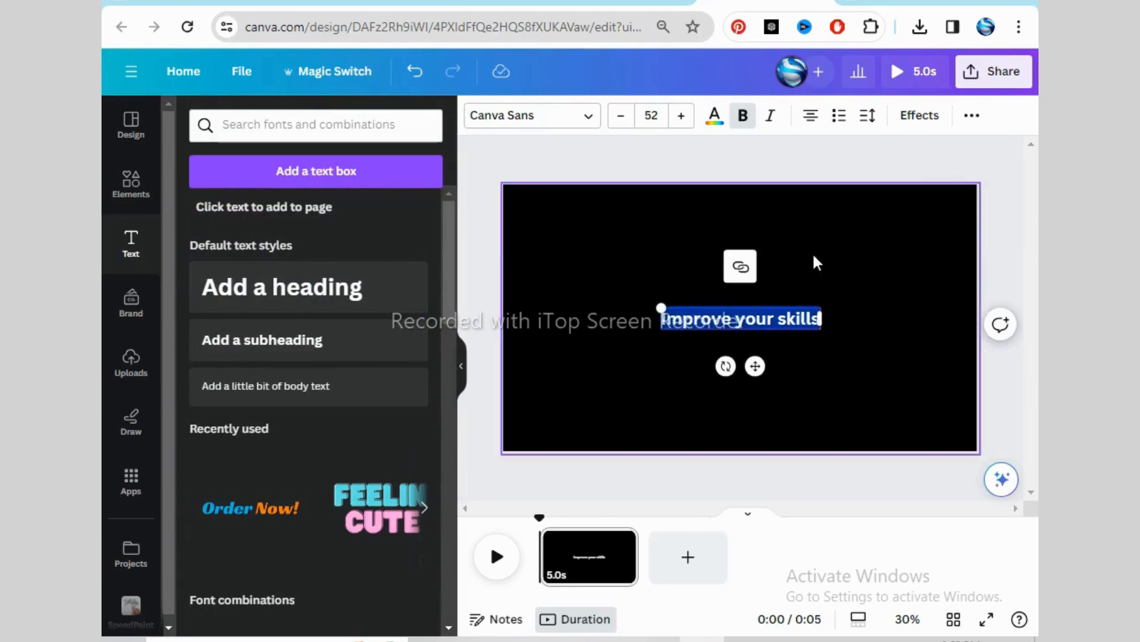
click(972, 116)
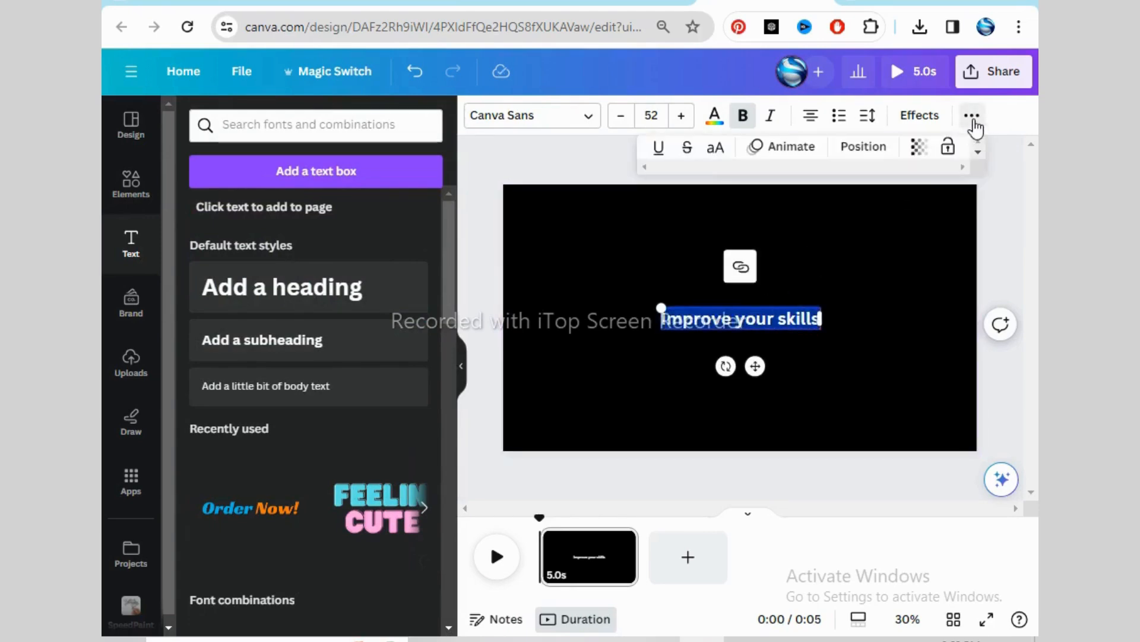
click(717, 148)
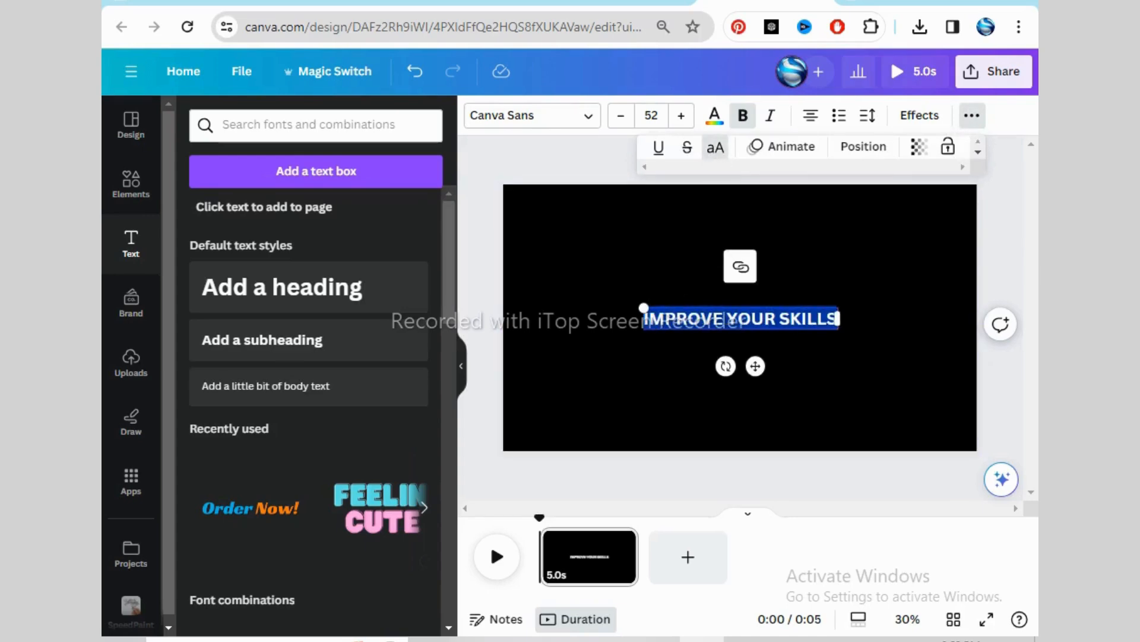
key(Escape)
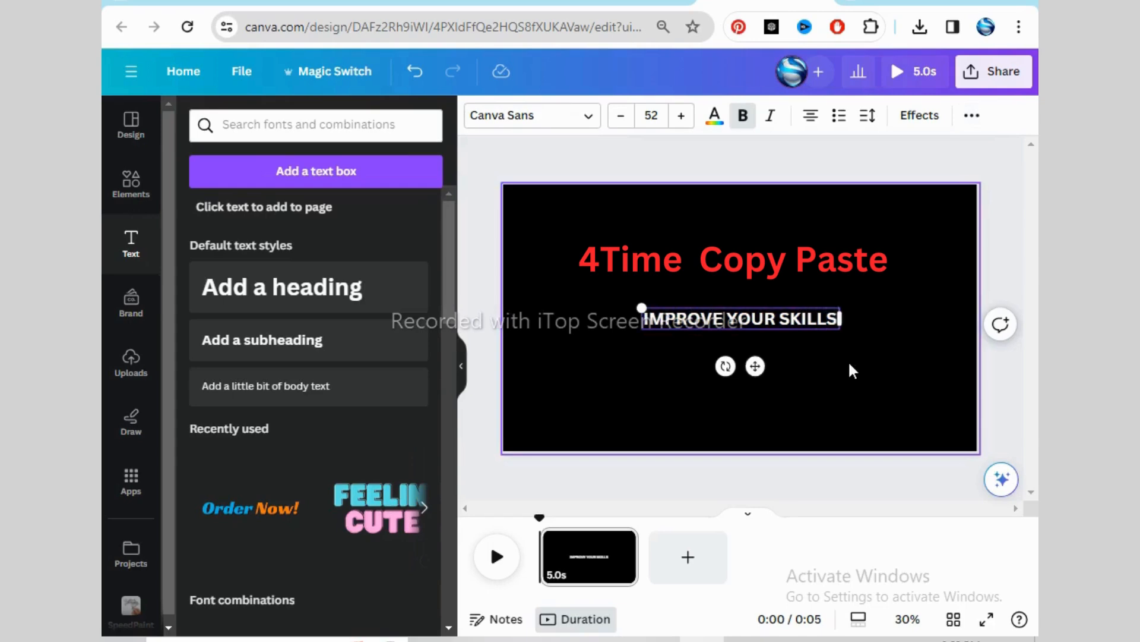
- Repeat "IMPROVE YOUR SKILLS" three more times in the same text box so the phrase appears four times
text(IMPROVE YOUR SKILLS)
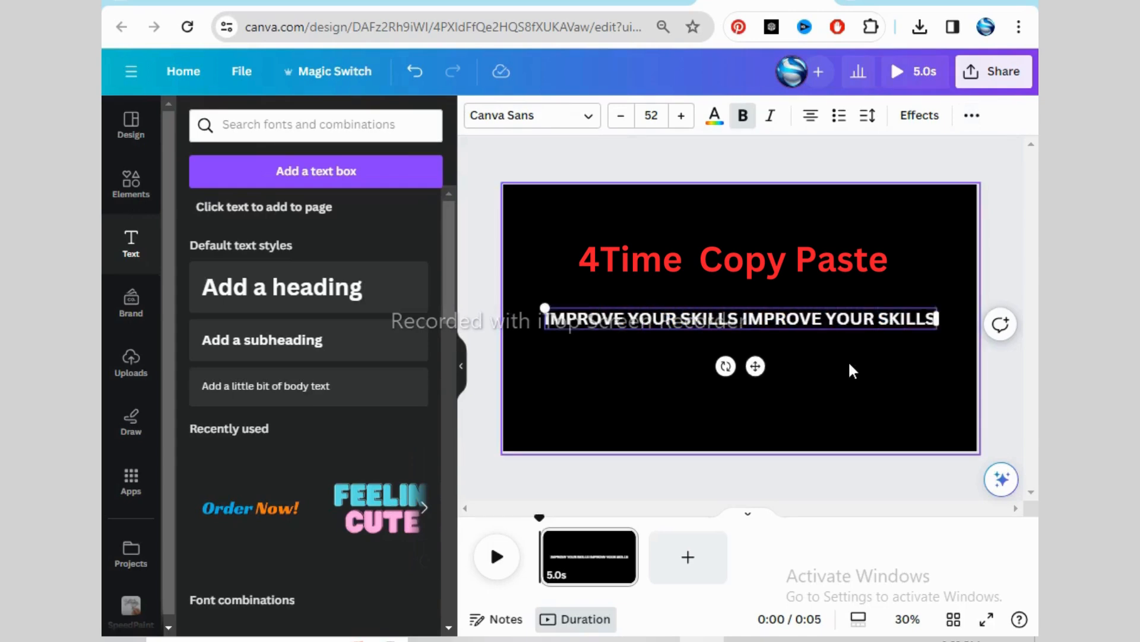
text(IMPROVE YOUR SKILLS)
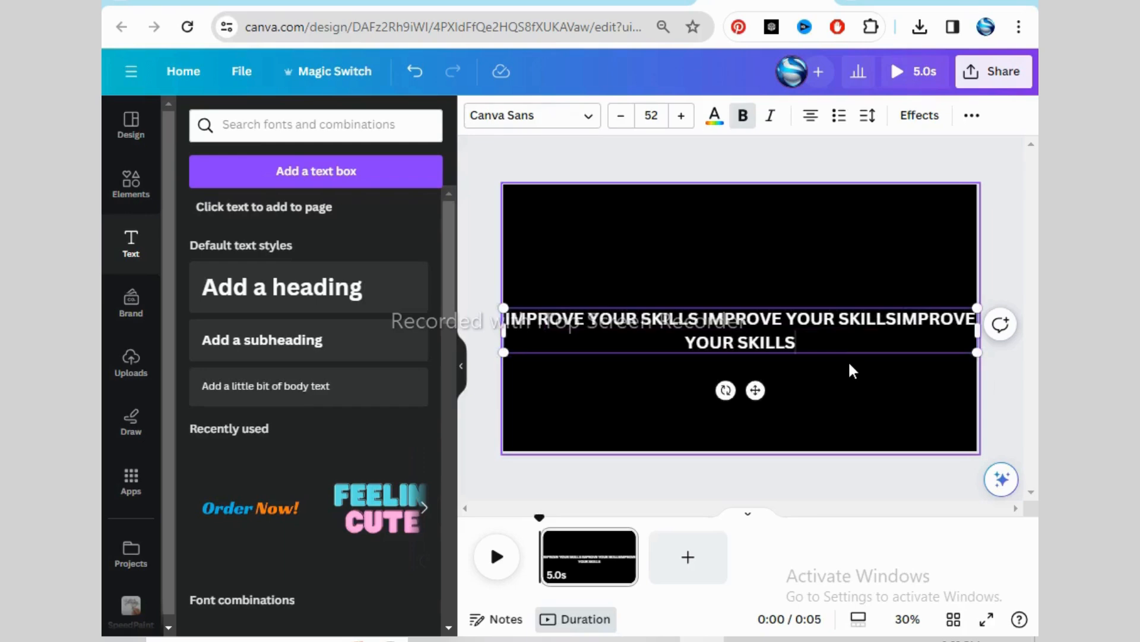
text(IMPROVE YOUR SKILLS)
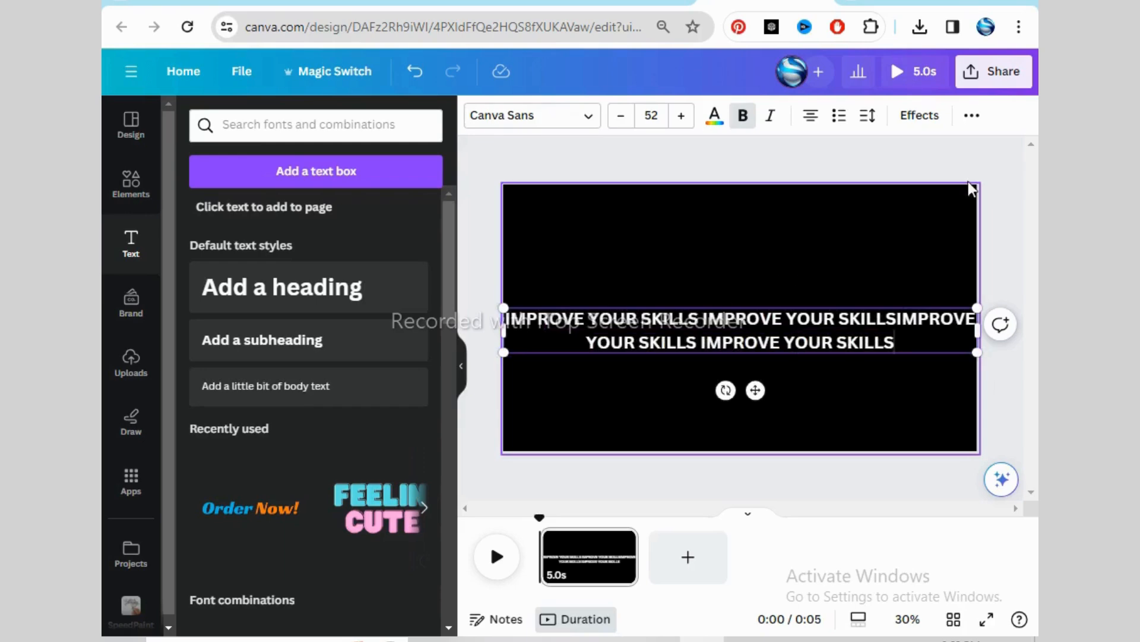
- Apply the Curve shape effect to the repeated text
click(922, 119)
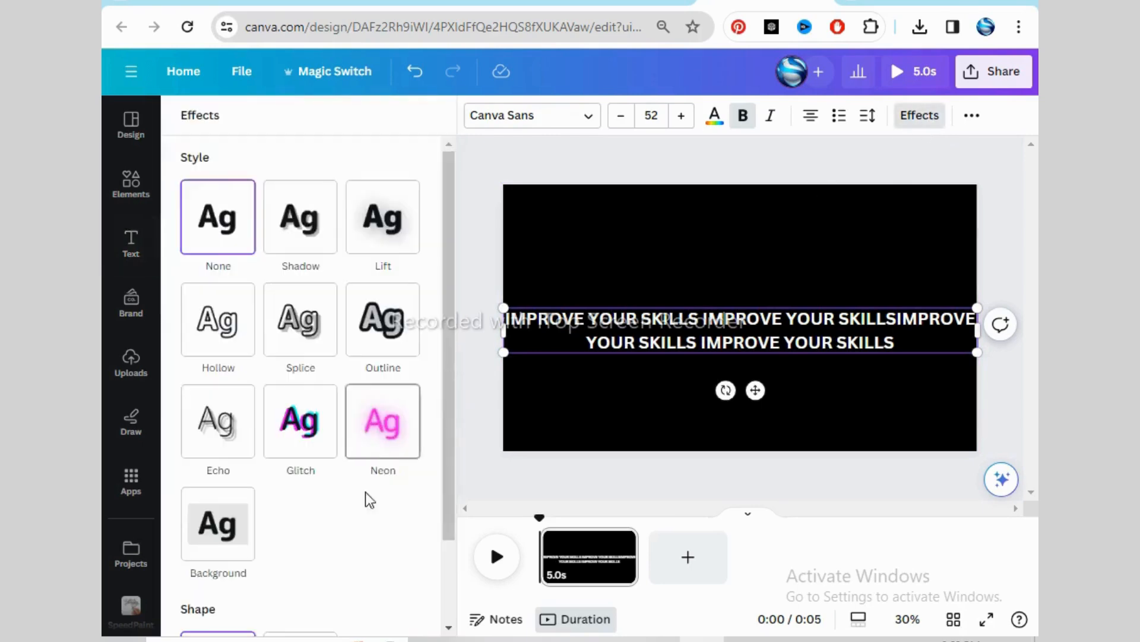
scroll(302, 579, down, 2)
click(309, 579)
scroll(385, 501, down, 1)
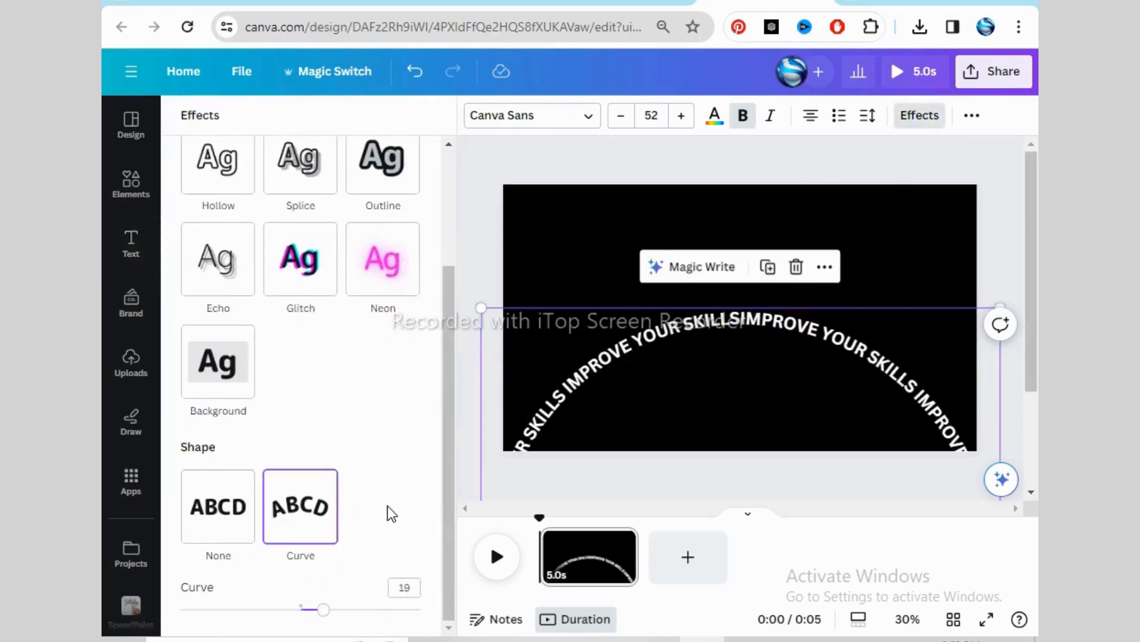
- Shrink the curved text to font size 38.3 and center it horizontally against the page's upper edge
drag(663, 394, 690, 266)
drag(480, 447, 618, 376)
drag(806, 256, 741, 252)
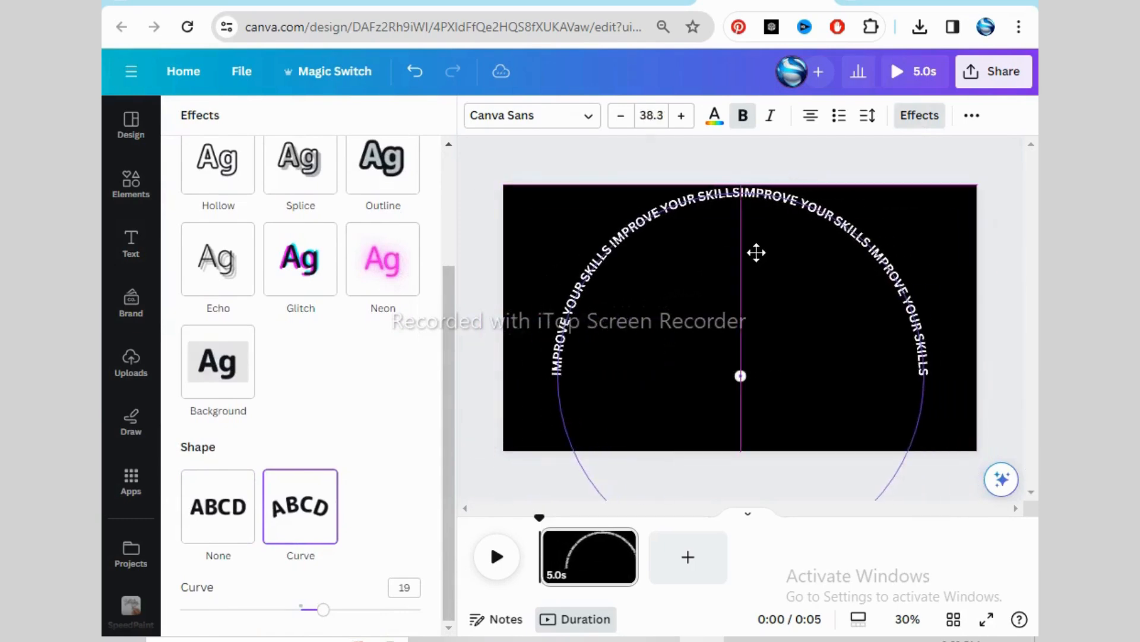
- Set the text's Curve value to 36 to form a nearly closed ring, and move the ring to the page center
drag(325, 613, 345, 612)
click(404, 587)
text(35)
key(Return)
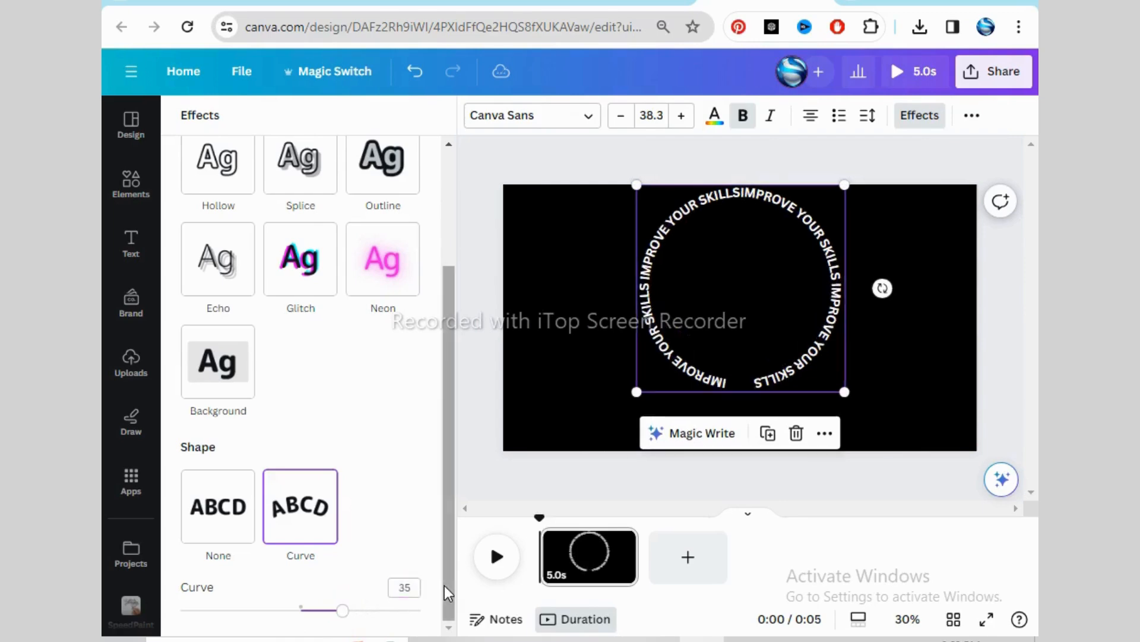
click(406, 588)
text(36)
key(Return)
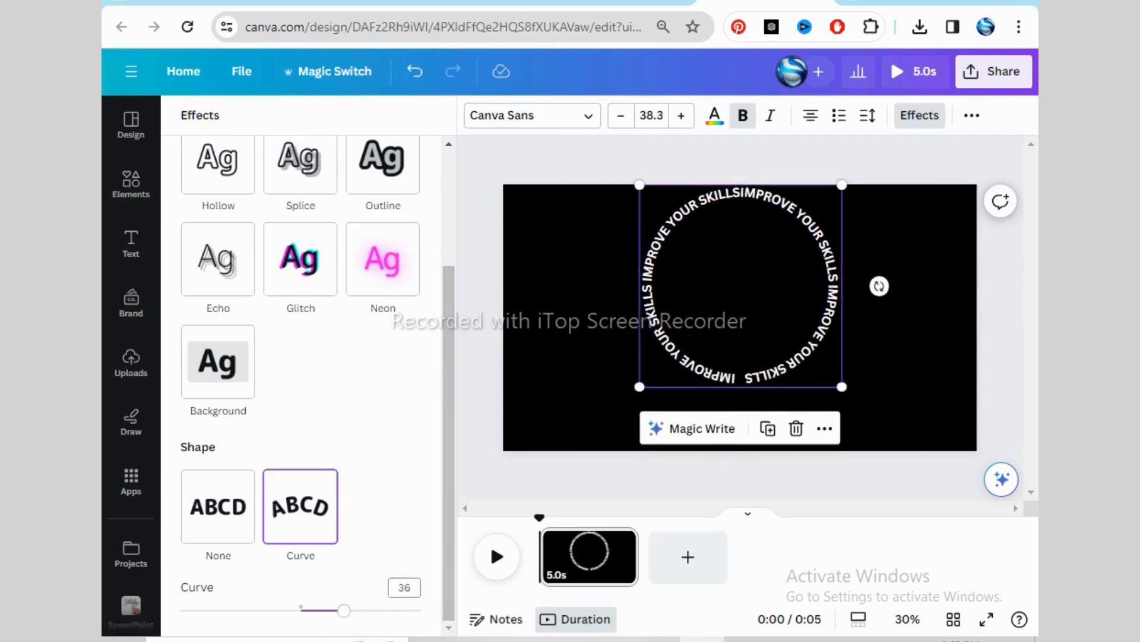
click(601, 152)
drag(737, 250, 733, 273)
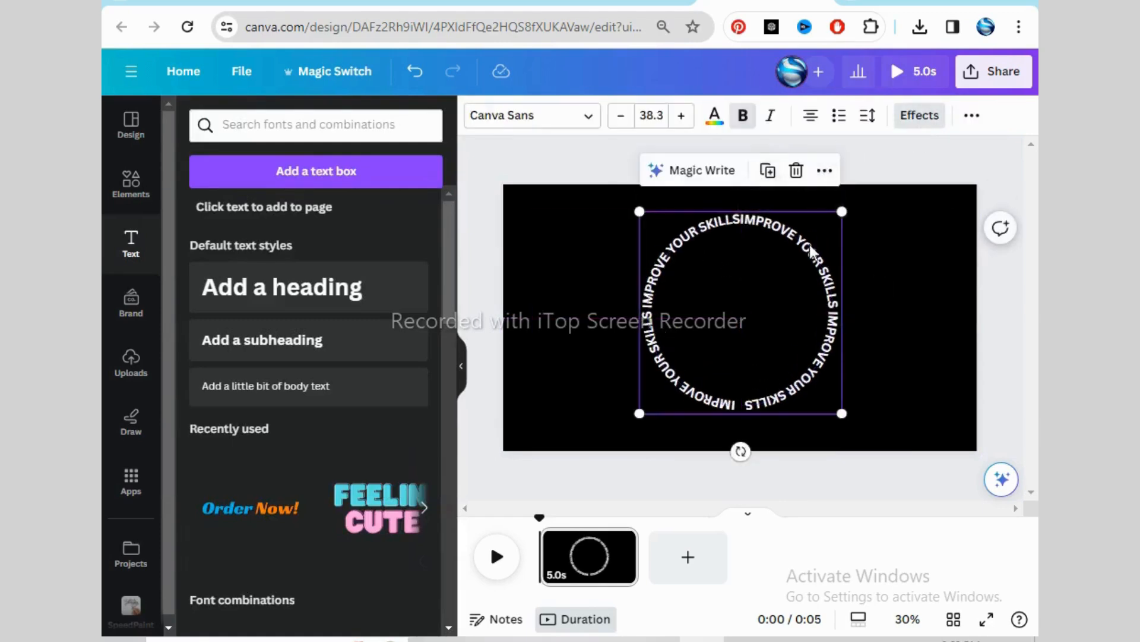
- Add the clockwise Rotate motion effect to the text ring and slow its speed to well below the midpoint
click(971, 117)
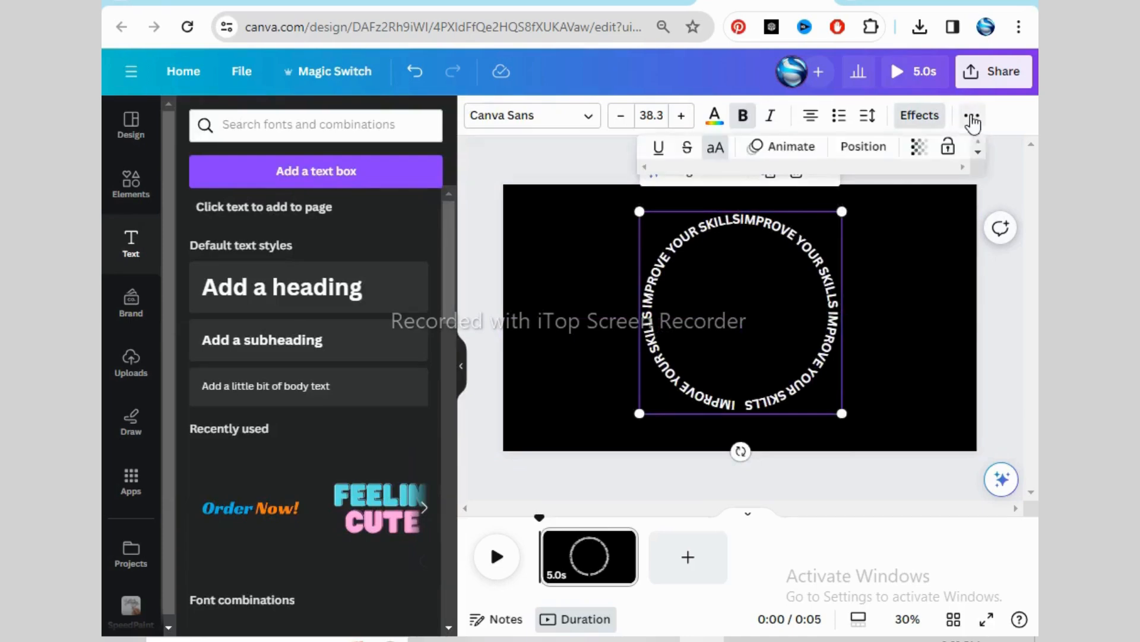
click(783, 155)
scroll(301, 420, down, 10)
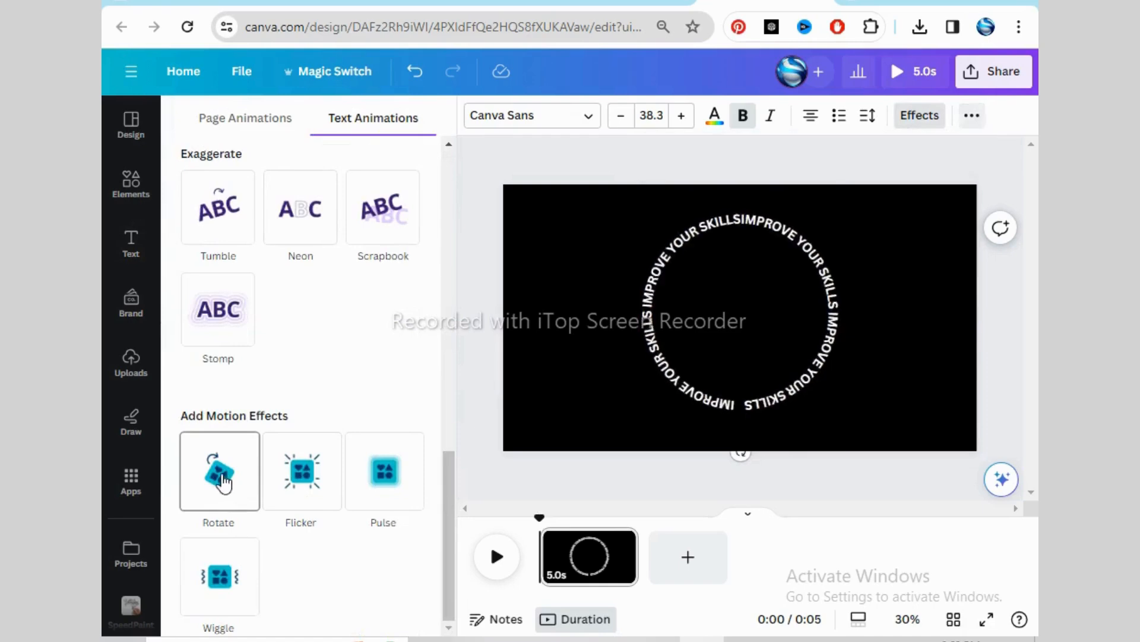
click(229, 474)
drag(301, 494, 218, 494)
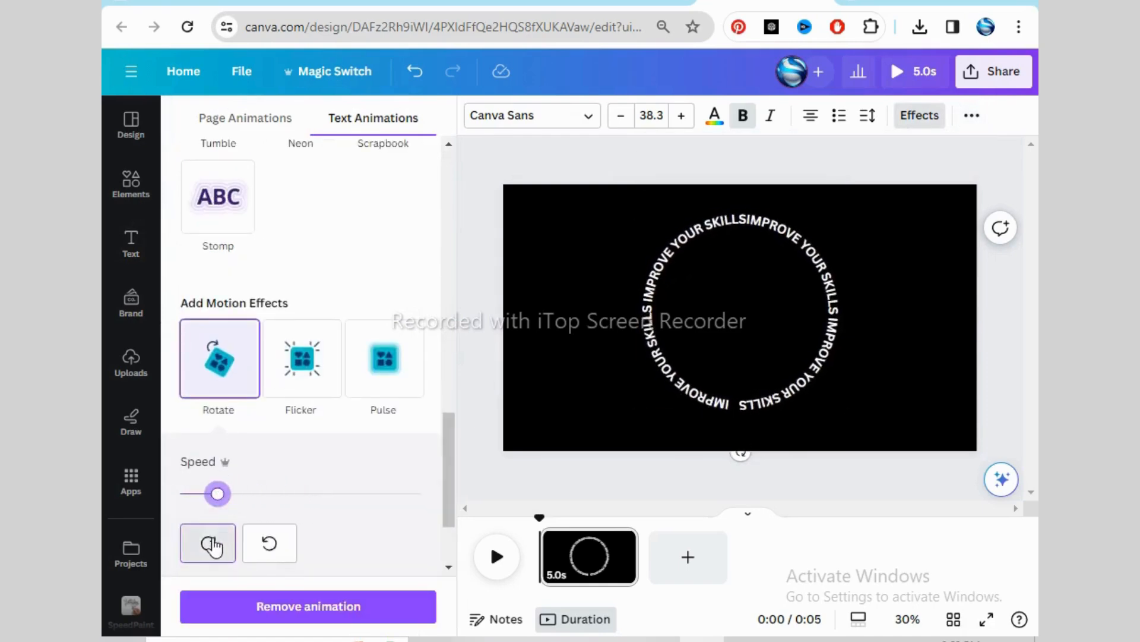
click(486, 325)
- Duplicate the text ring, center the copy over the original, and enlarge it to font size 45.4 as an outer ring
click(768, 298)
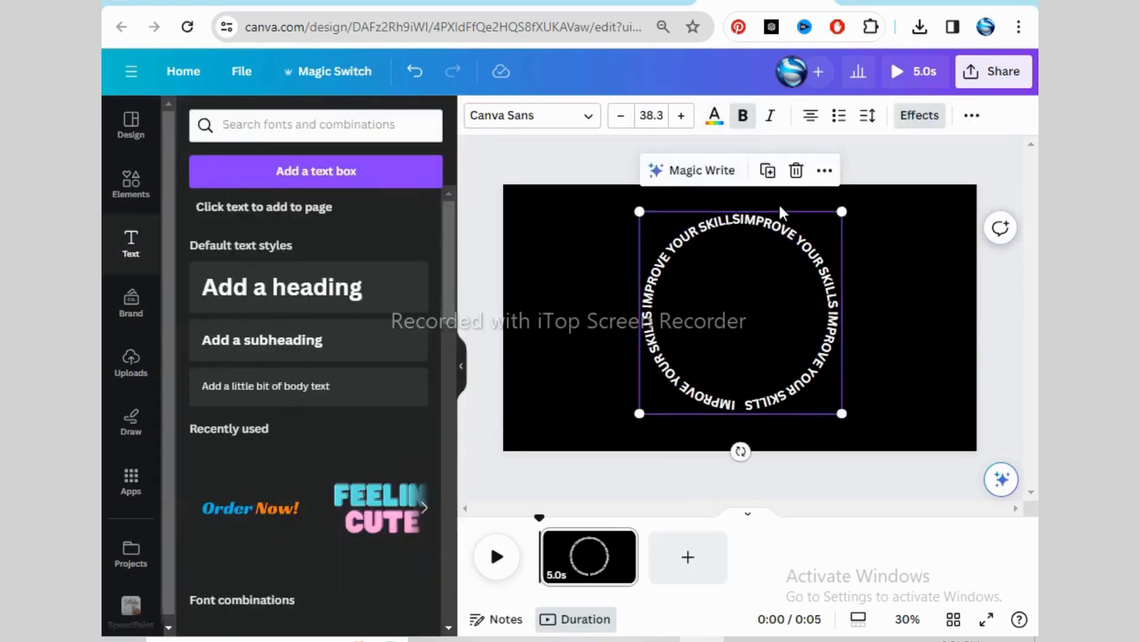
click(769, 174)
drag(764, 342, 758, 338)
drag(840, 414, 860, 431)
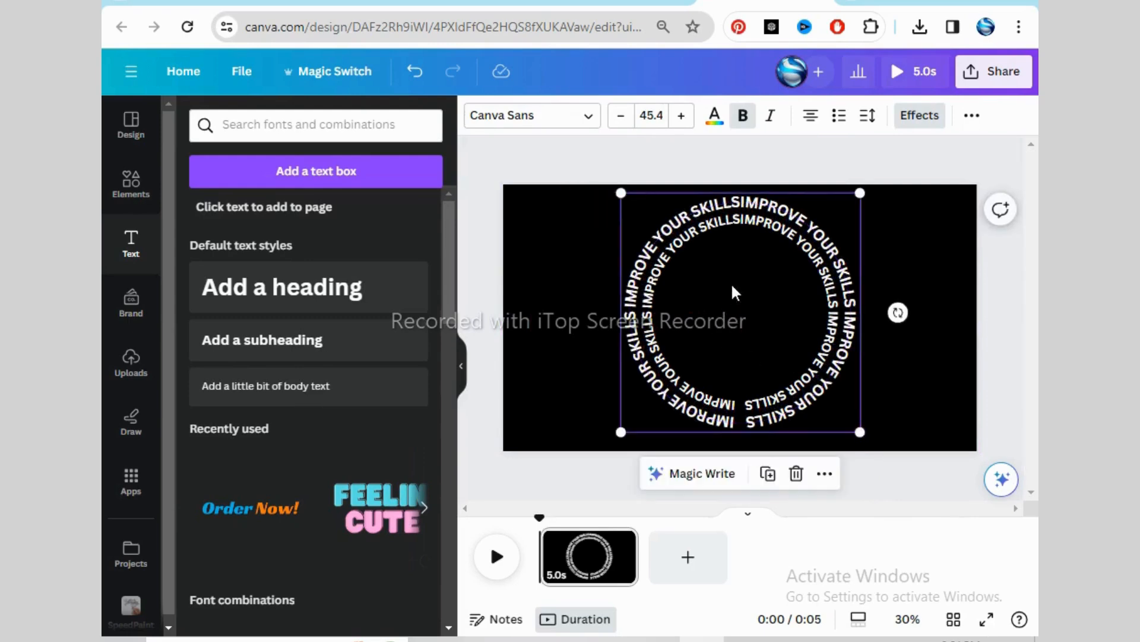
- Apply the Hollow text style to the outer ring
click(908, 119)
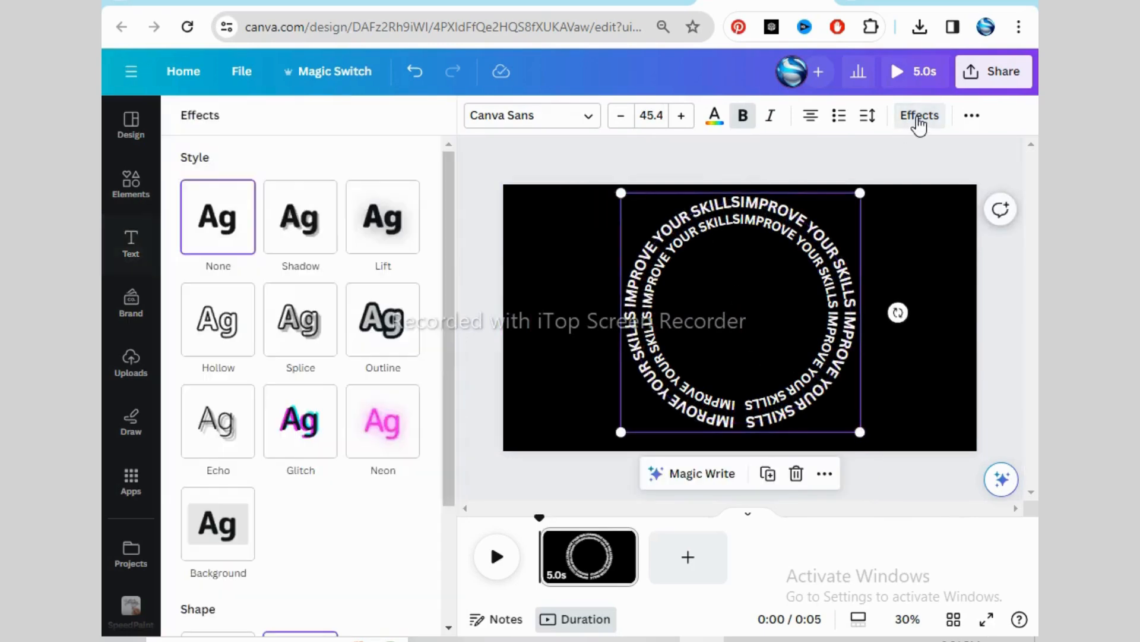
click(221, 327)
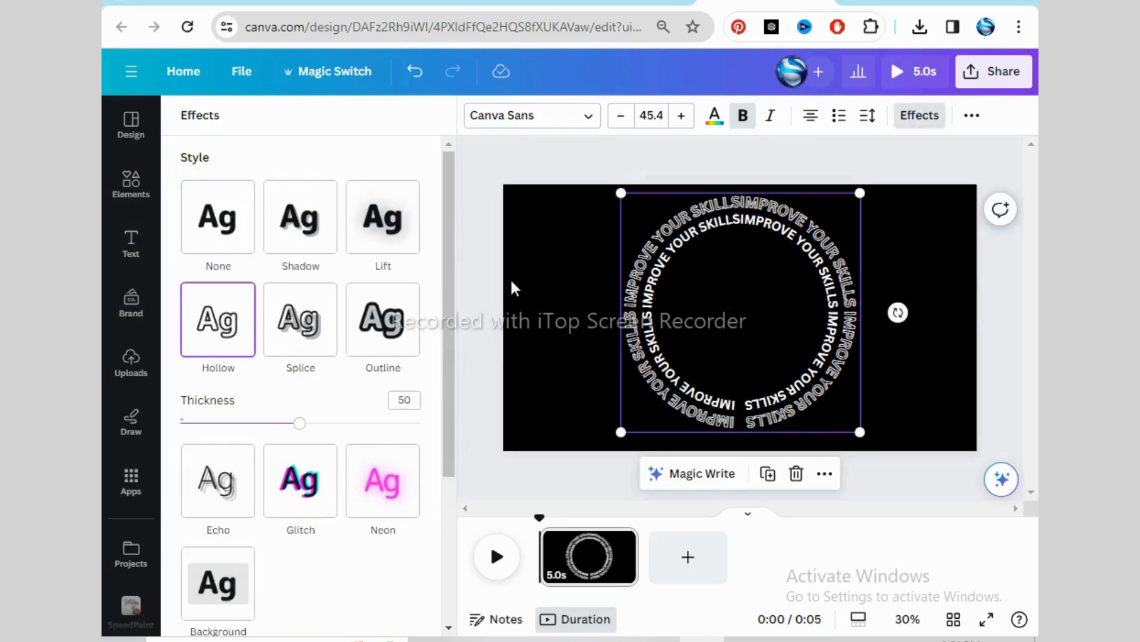
click(686, 155)
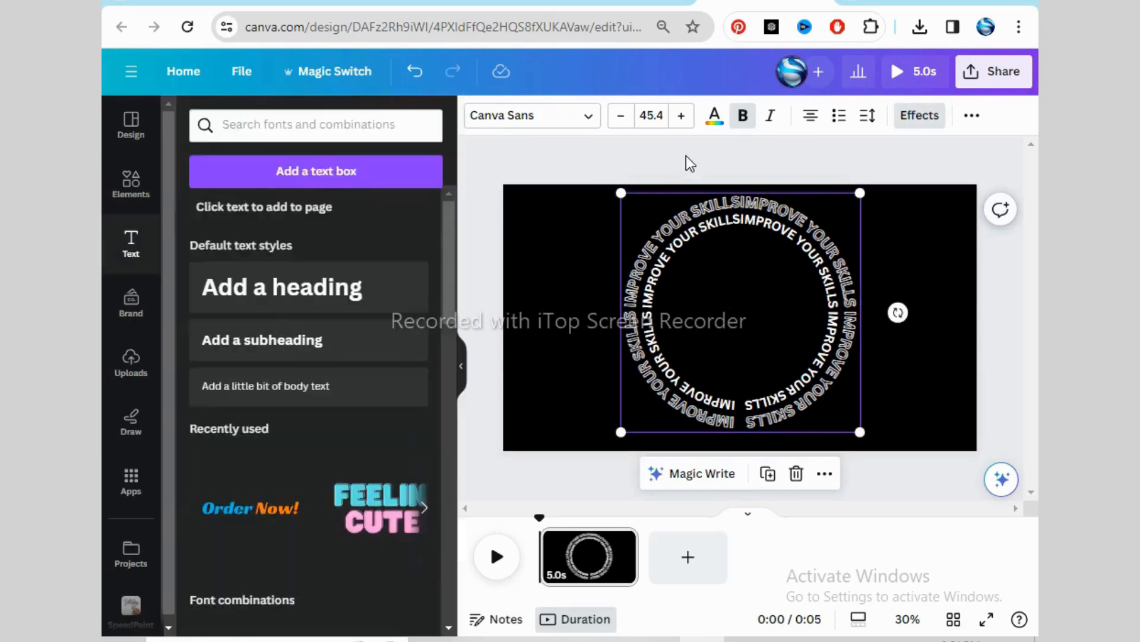
- Switch the outer ring's Rotate motion effect to counterclockwise and reduce its speed to near the minimum
click(699, 206)
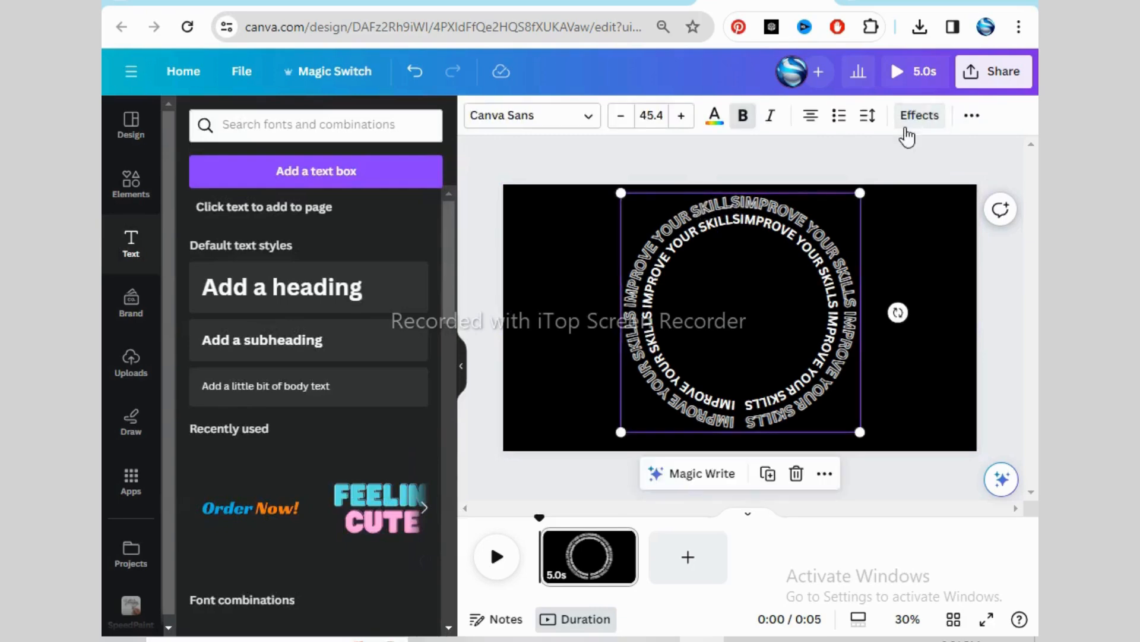
click(972, 115)
click(754, 146)
scroll(339, 542, down, 8)
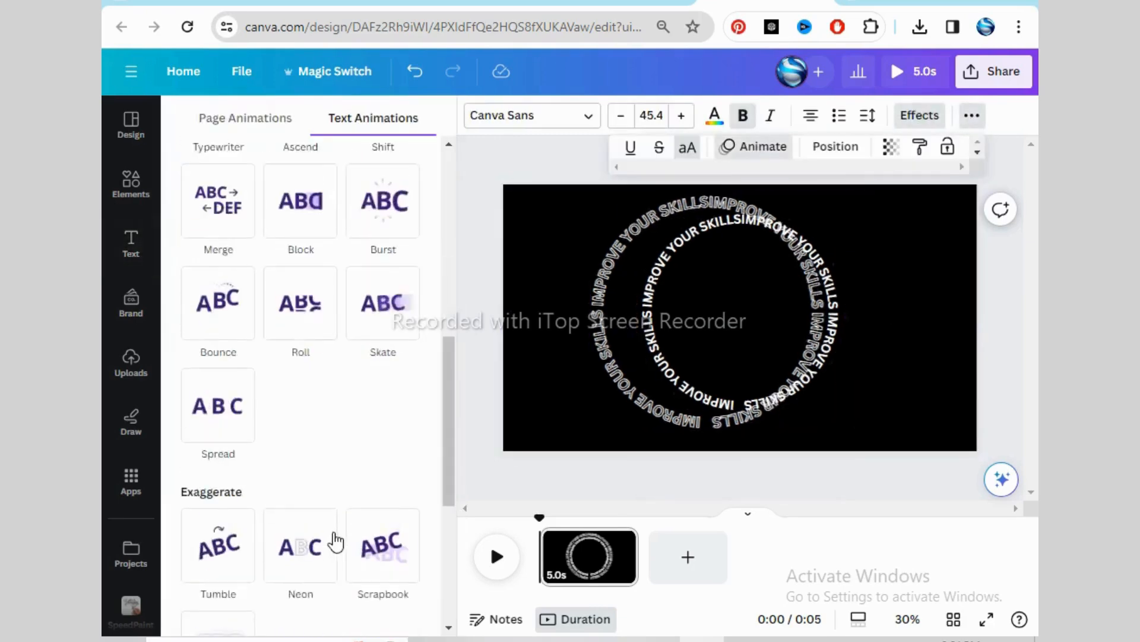
scroll(339, 541, down, 5)
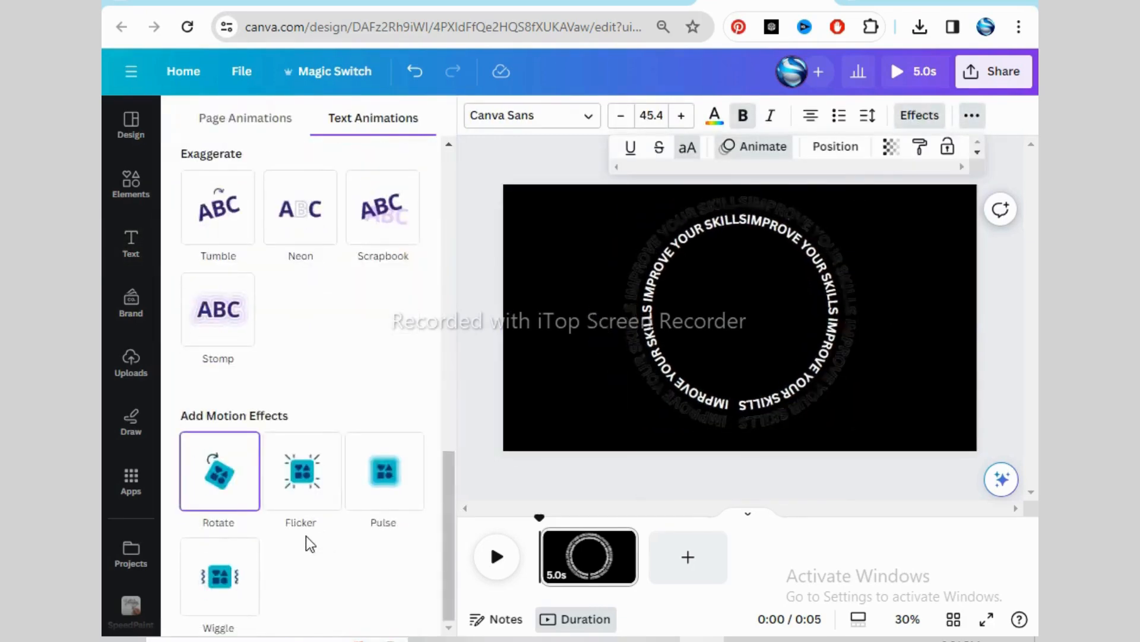
click(218, 477)
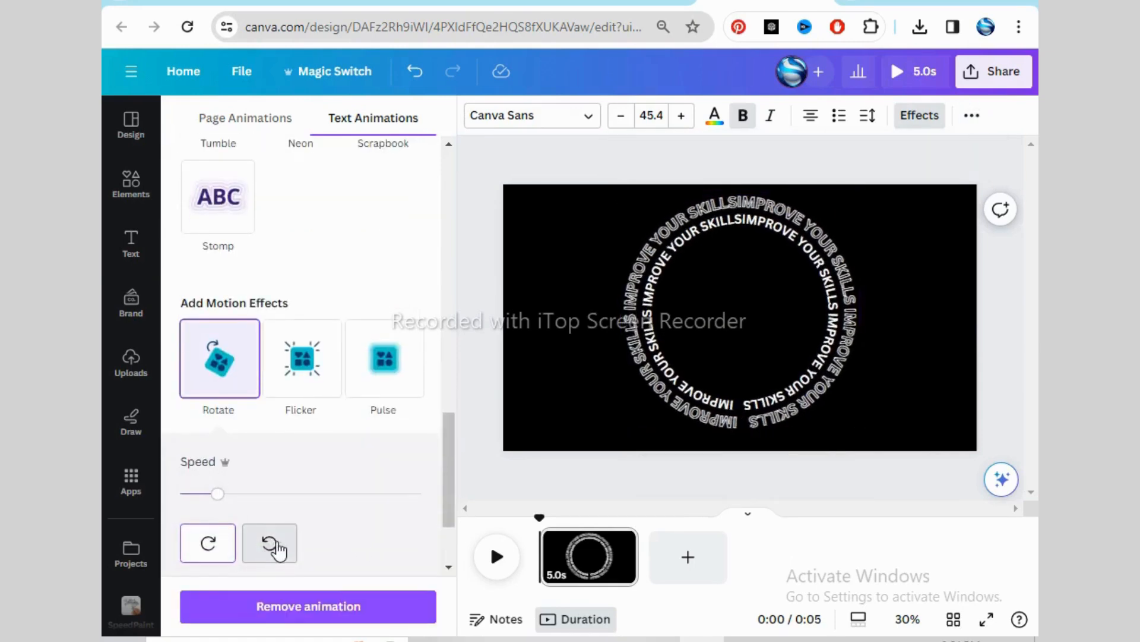
click(270, 546)
drag(219, 497, 202, 497)
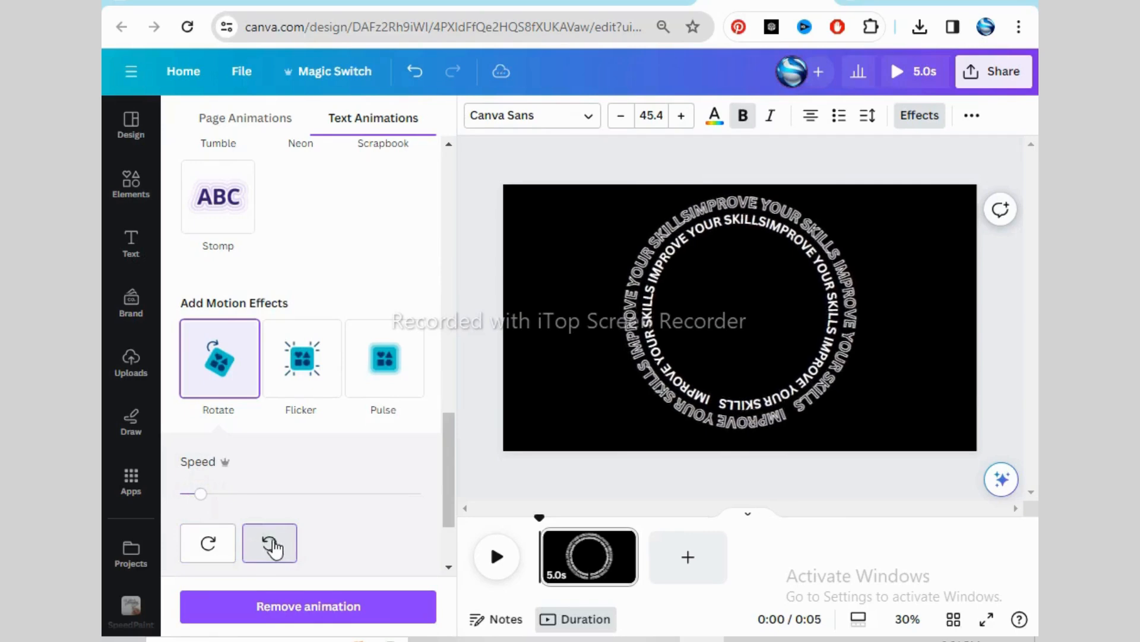
click(482, 372)
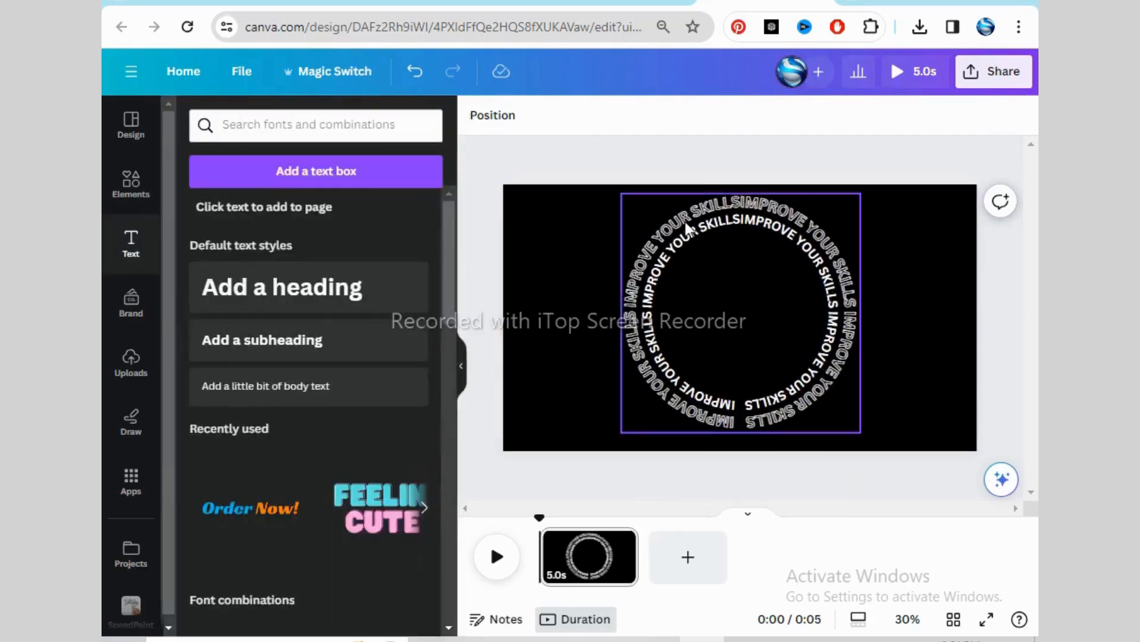
- Change the text color of the inner "IMPROVE YOUR SKILLS" ring to the default yellow, selecting it from the layers list
right_click(684, 227)
mouse_move(742, 359)
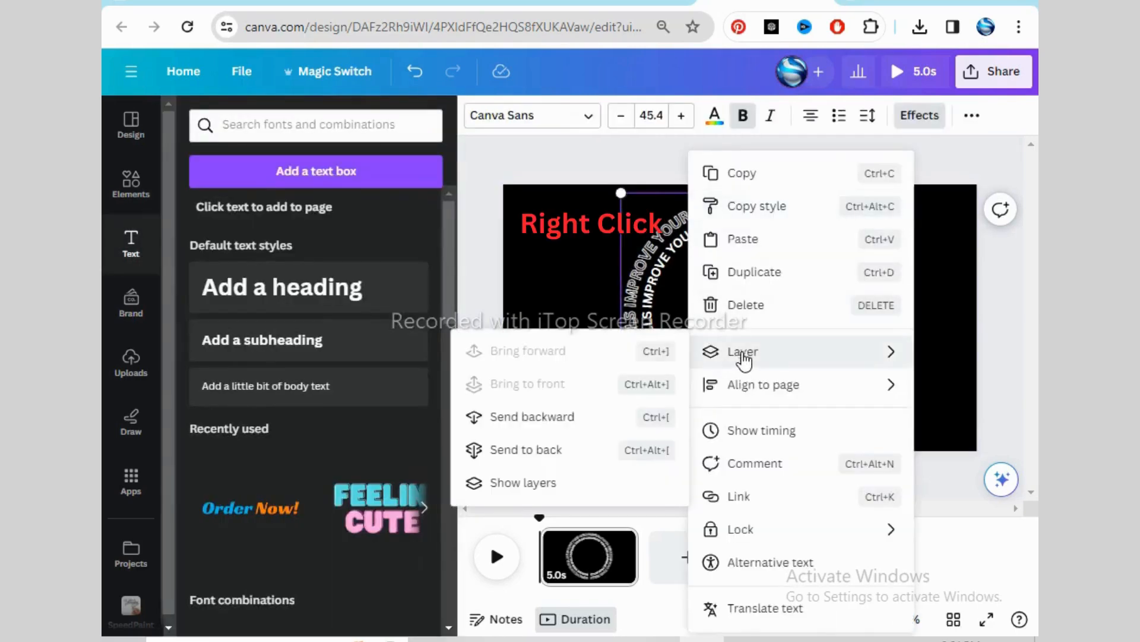
click(532, 483)
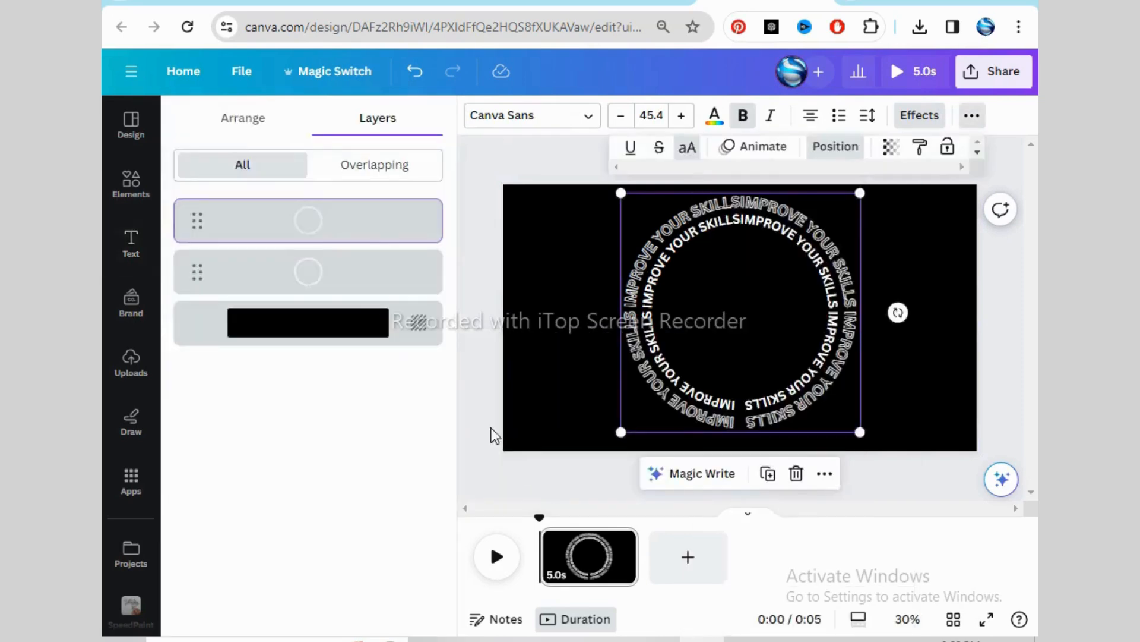
click(350, 276)
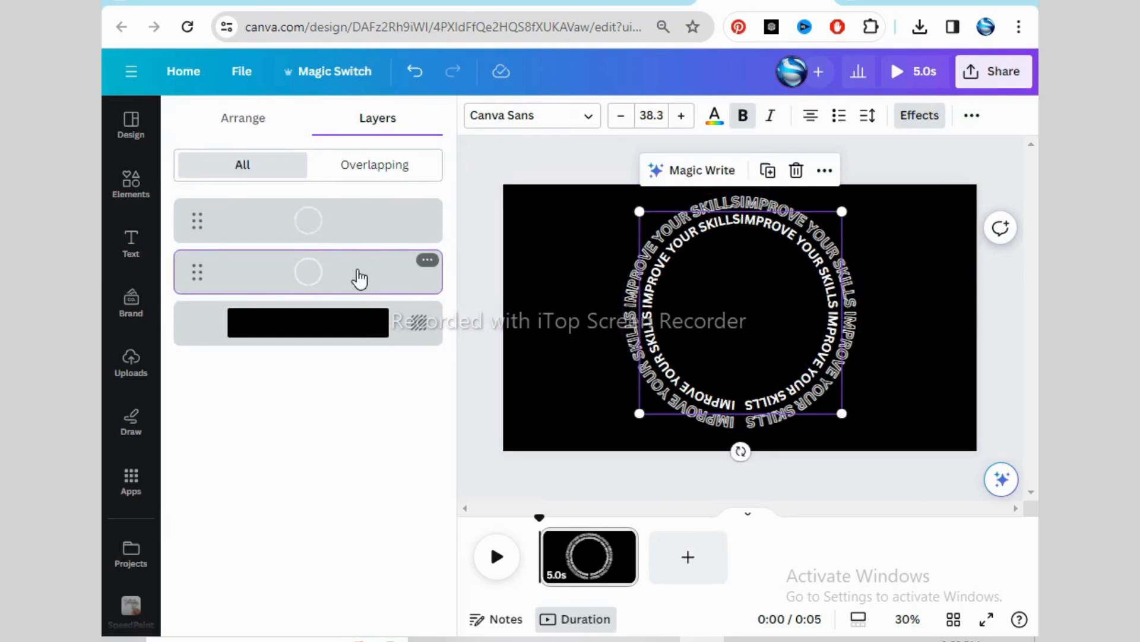
click(714, 115)
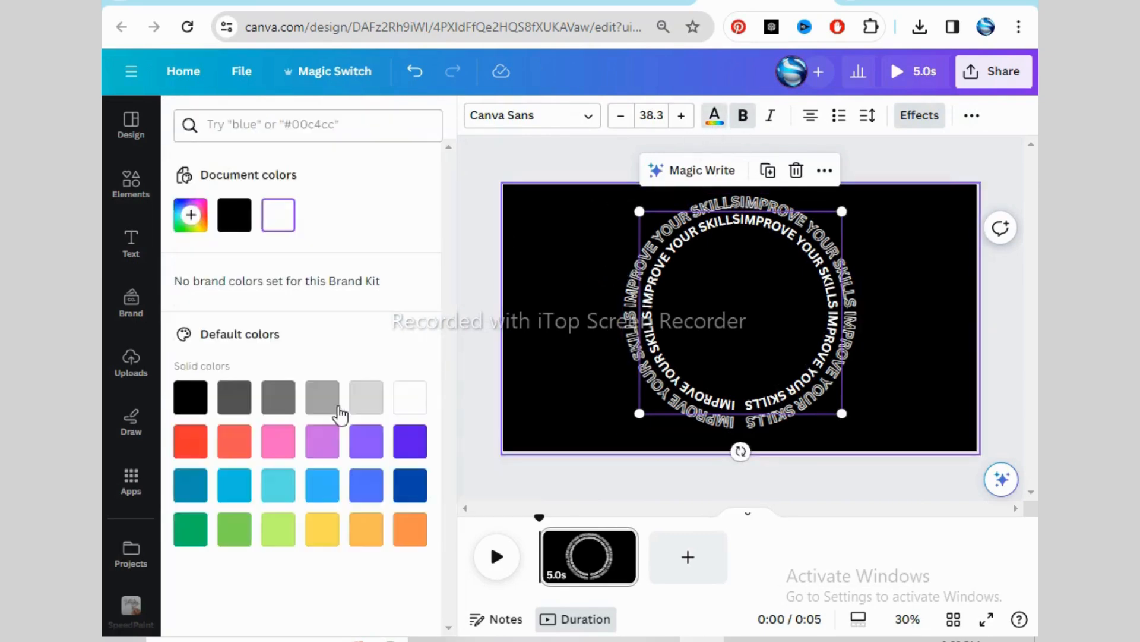
click(326, 536)
click(482, 233)
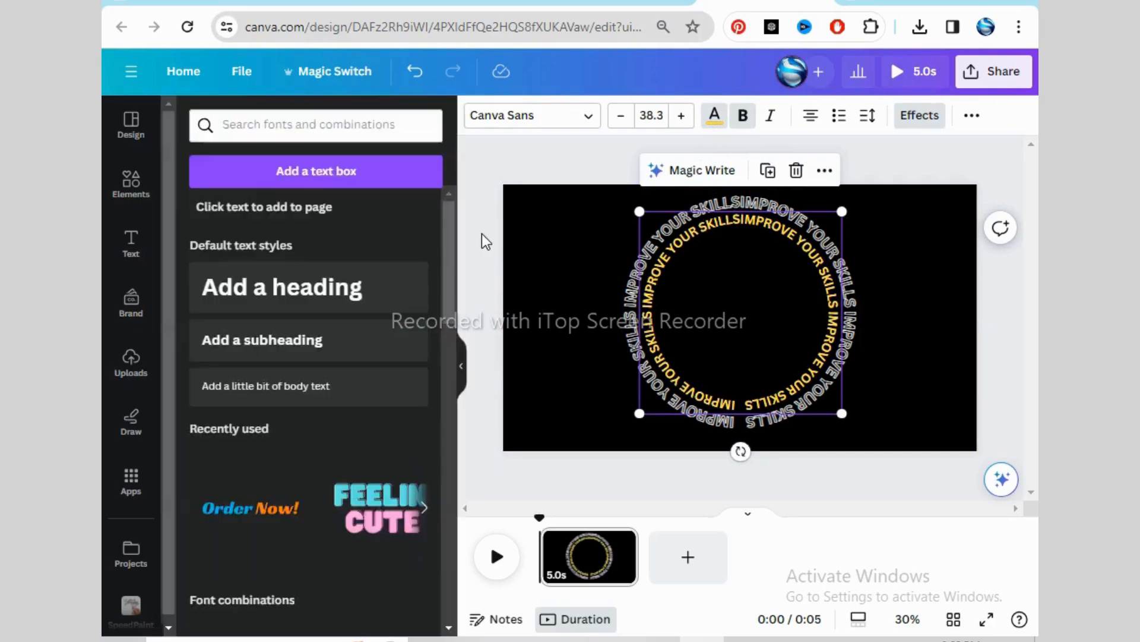
- Select both the outer hollow ring and the inner yellow ring in the layers list and group them
right_click(684, 224)
mouse_move(722, 363)
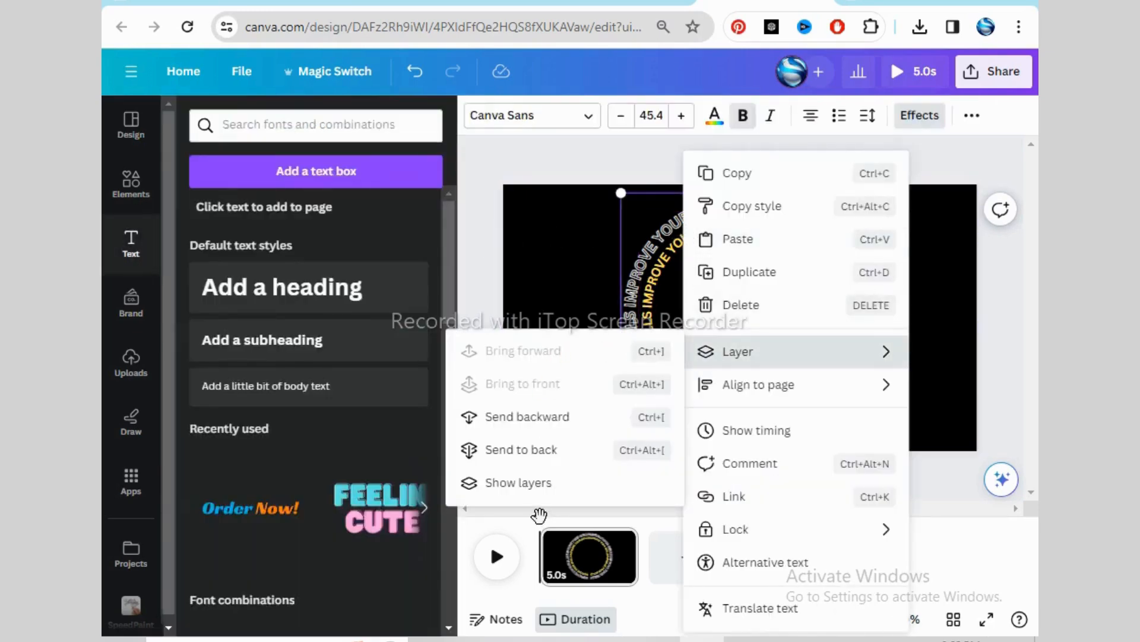
click(522, 482)
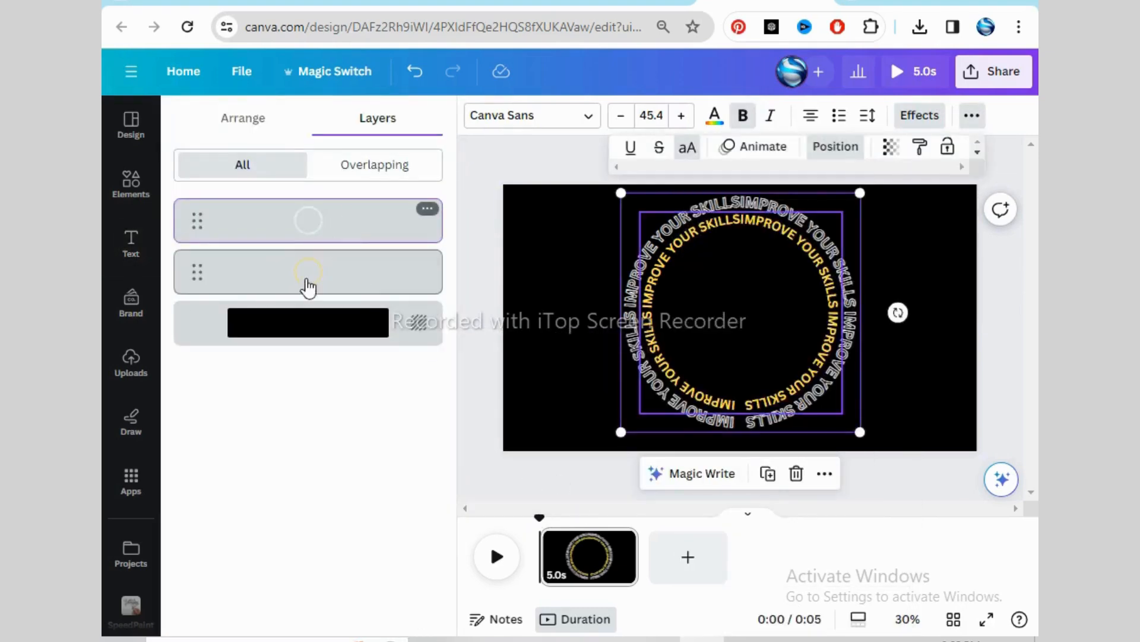
shift+click(337, 279)
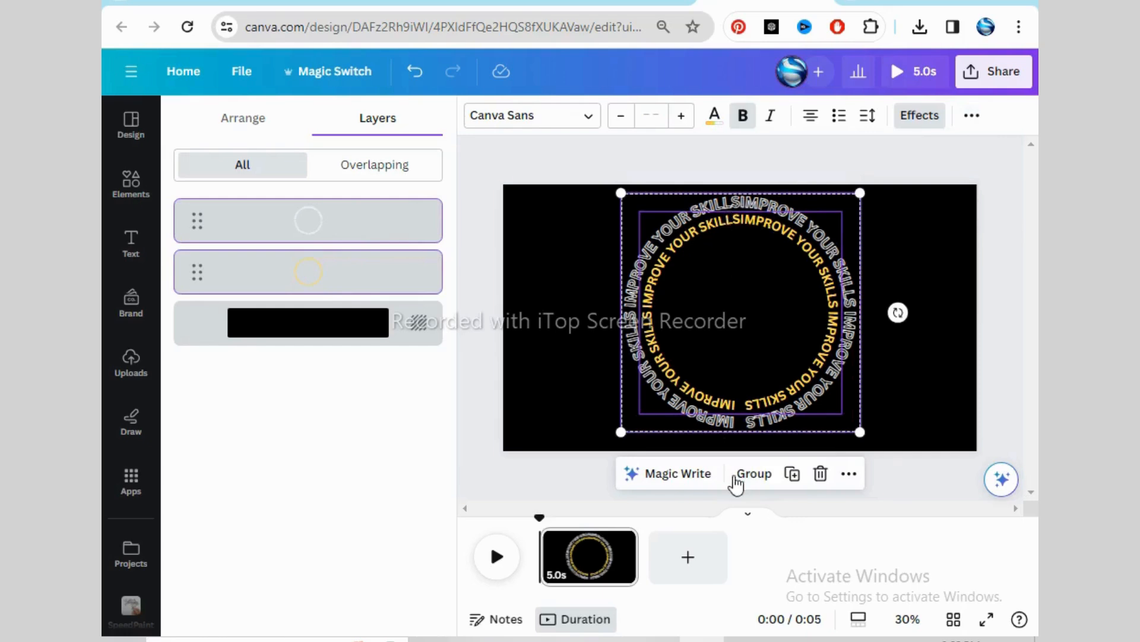
click(755, 475)
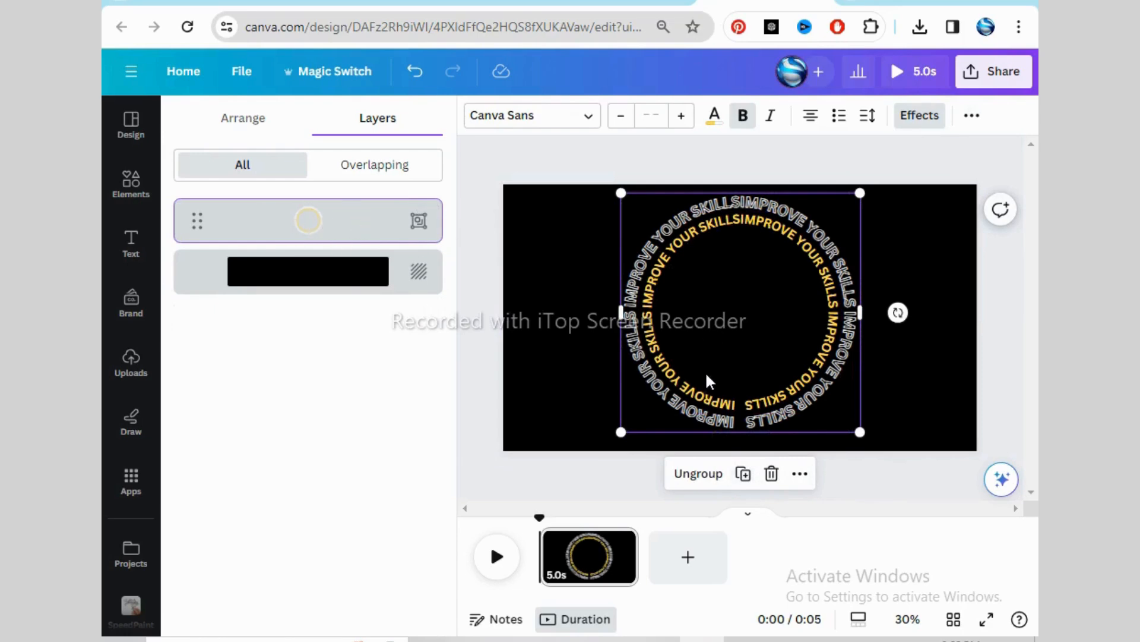
- Duplicate the ring group, center the copy over the original, and enlarge it so its rings surround the first pair
click(744, 474)
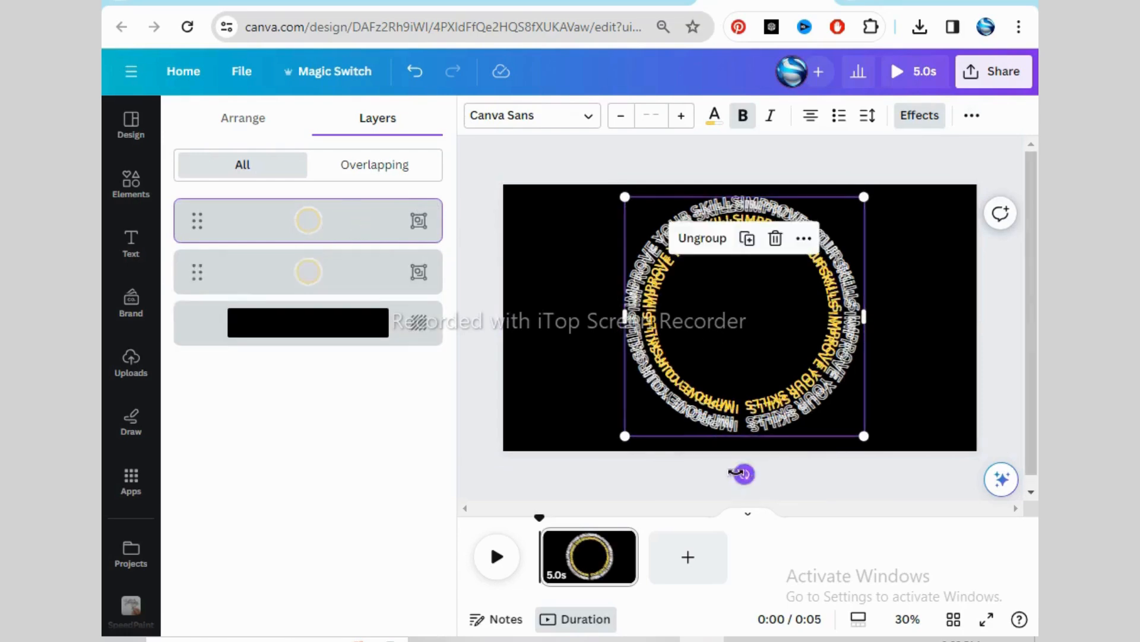
drag(792, 382, 788, 379)
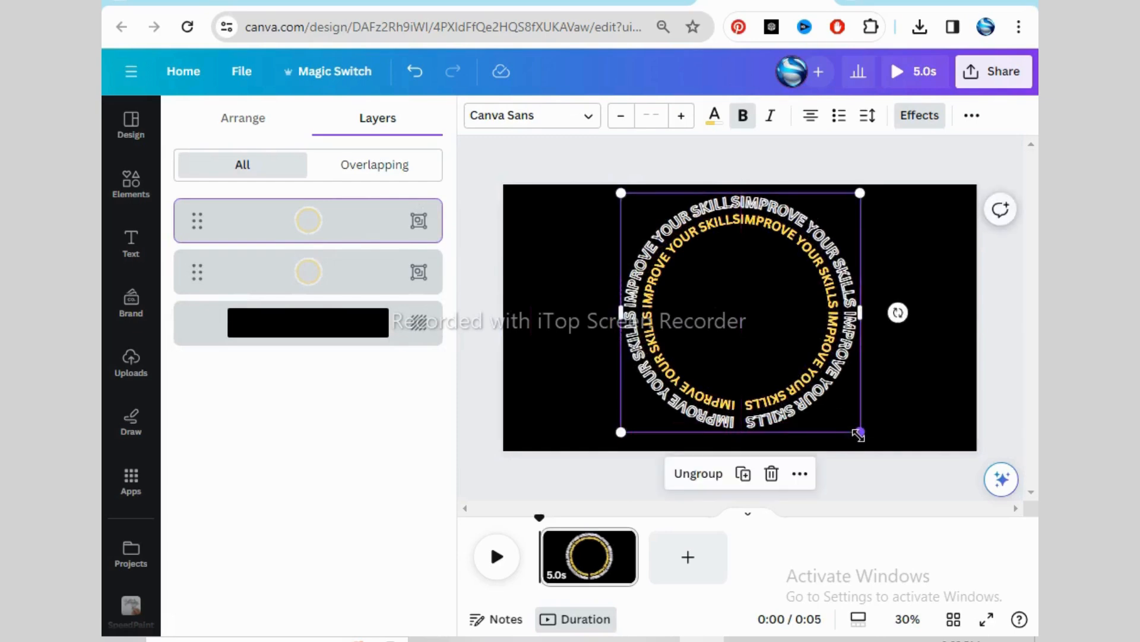
drag(864, 439, 907, 482)
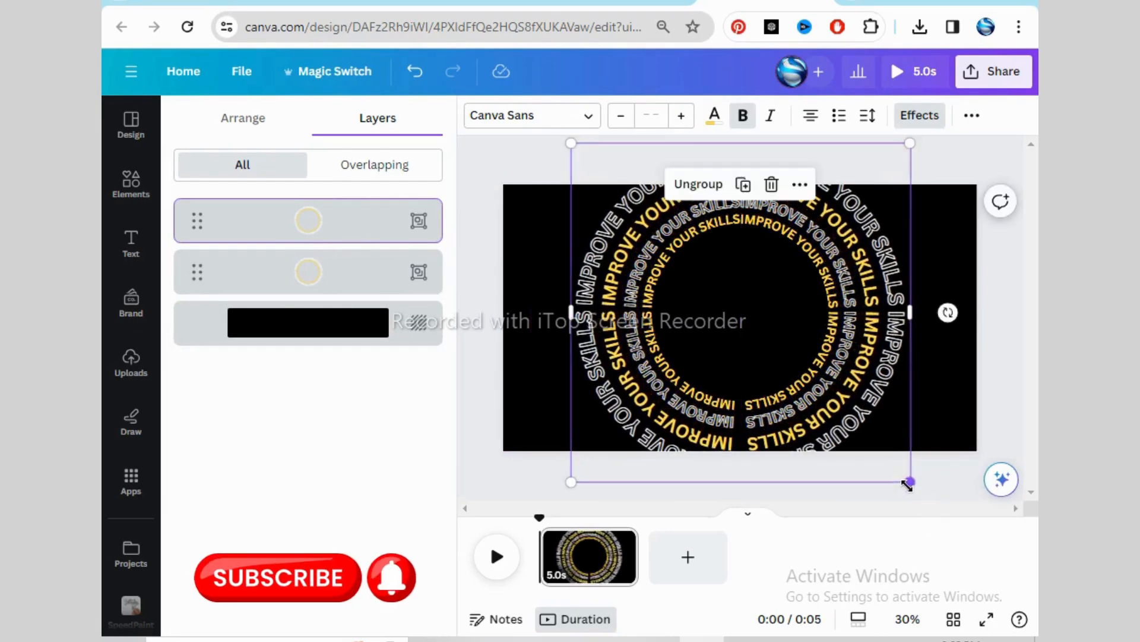
- Duplicate the enlarged ring group, center the copy, and scale it up until it spans the full page width
click(744, 185)
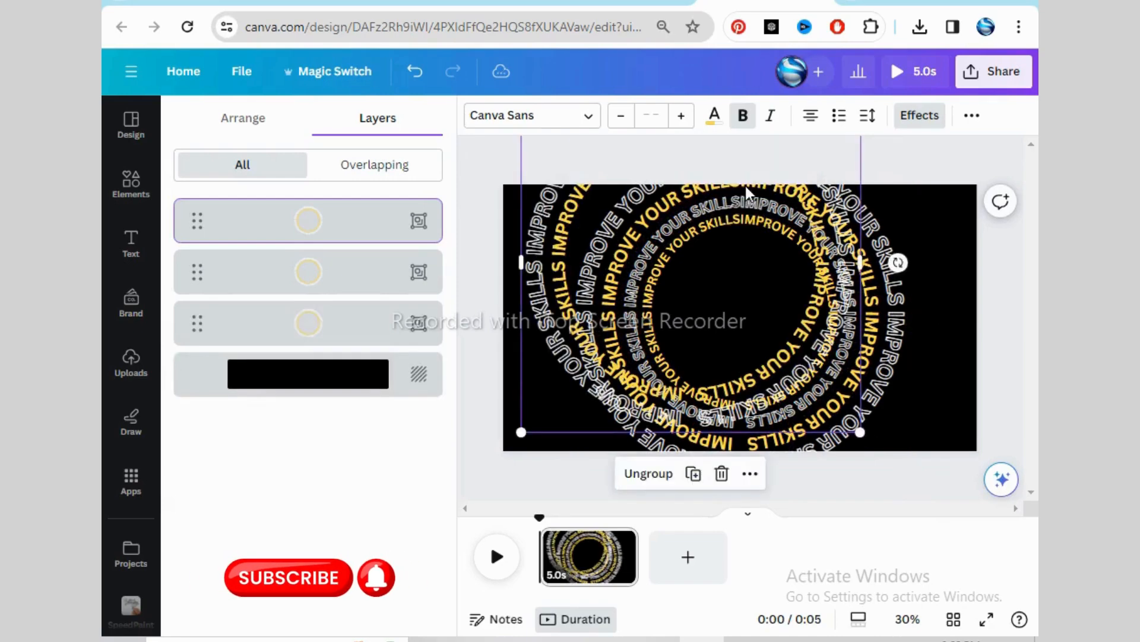
drag(680, 273, 730, 325)
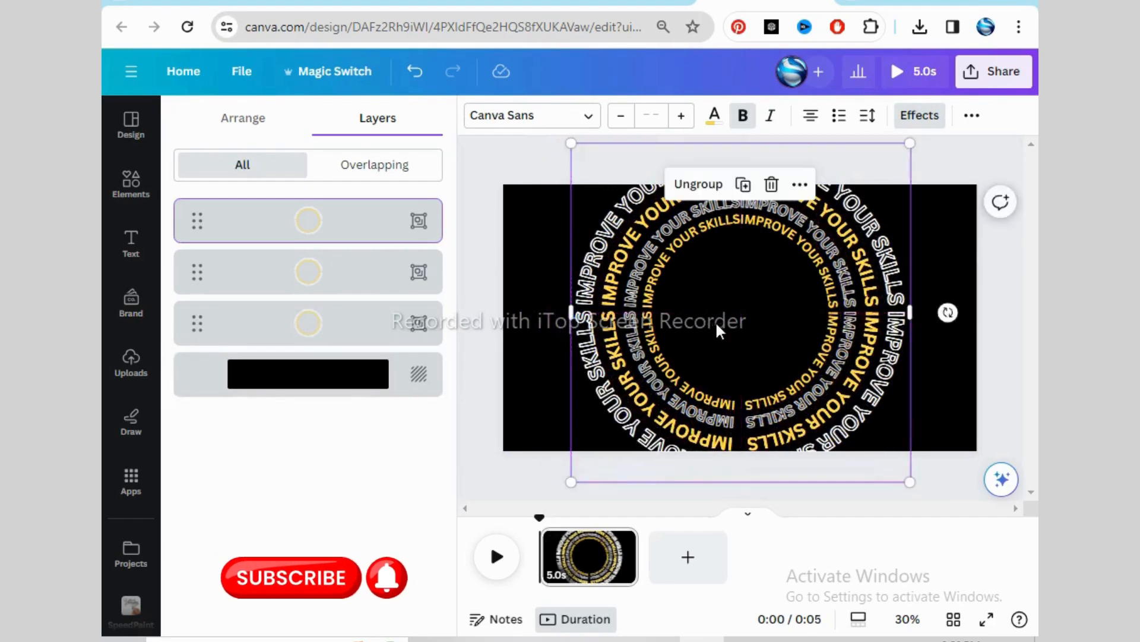
drag(908, 482, 983, 547)
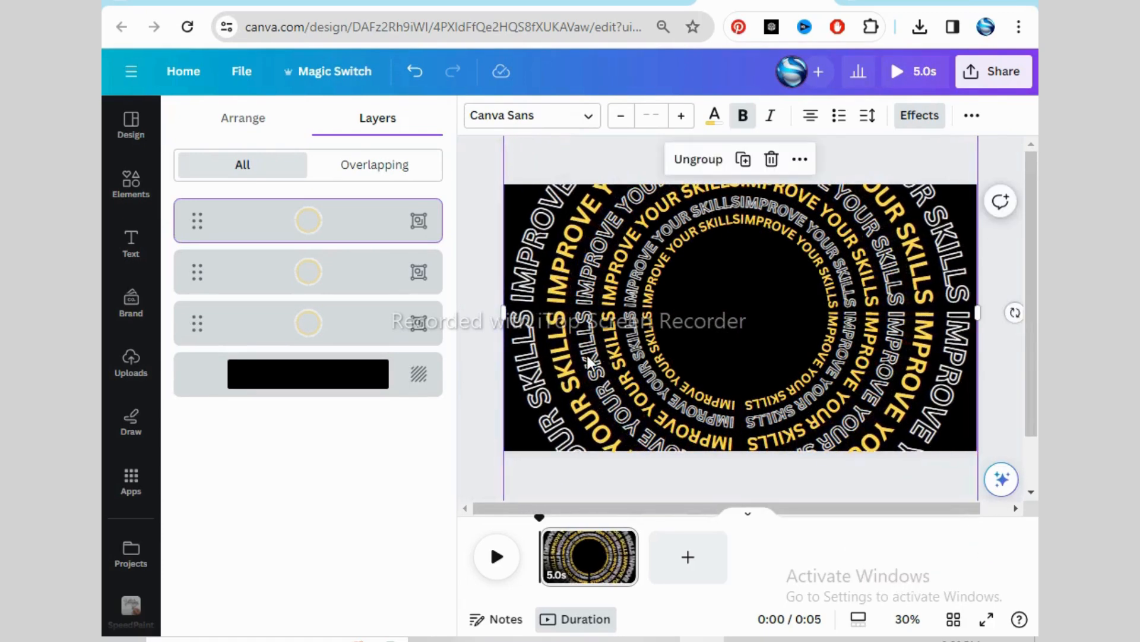
click(483, 175)
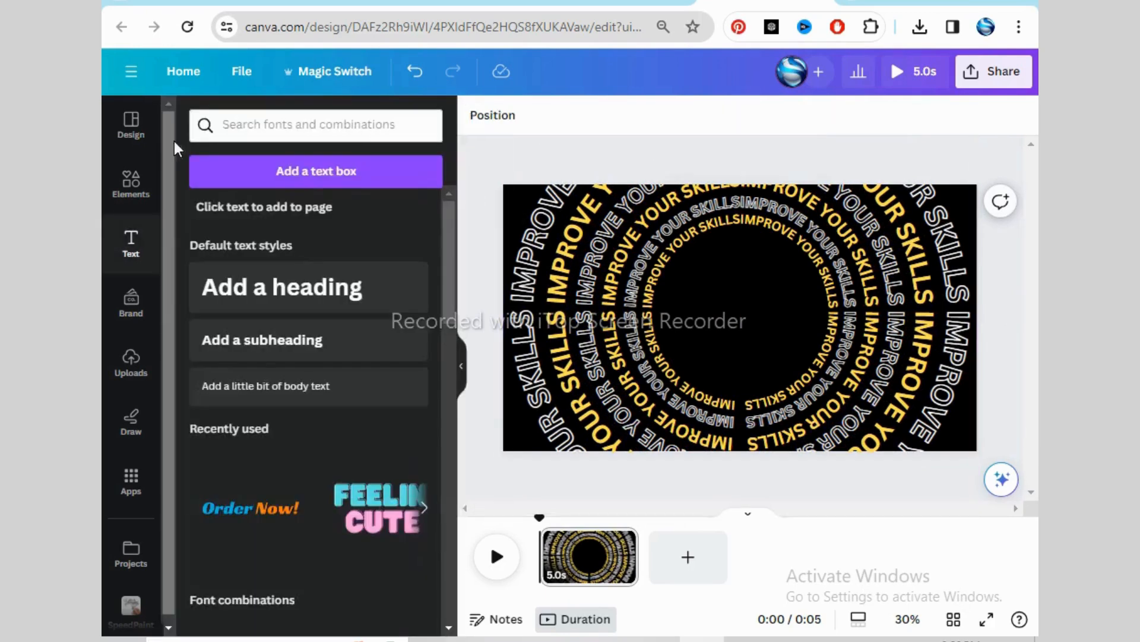
- Search the elements library for "glow" and add the soft white circular glow graphic inside the rings
text(glow)
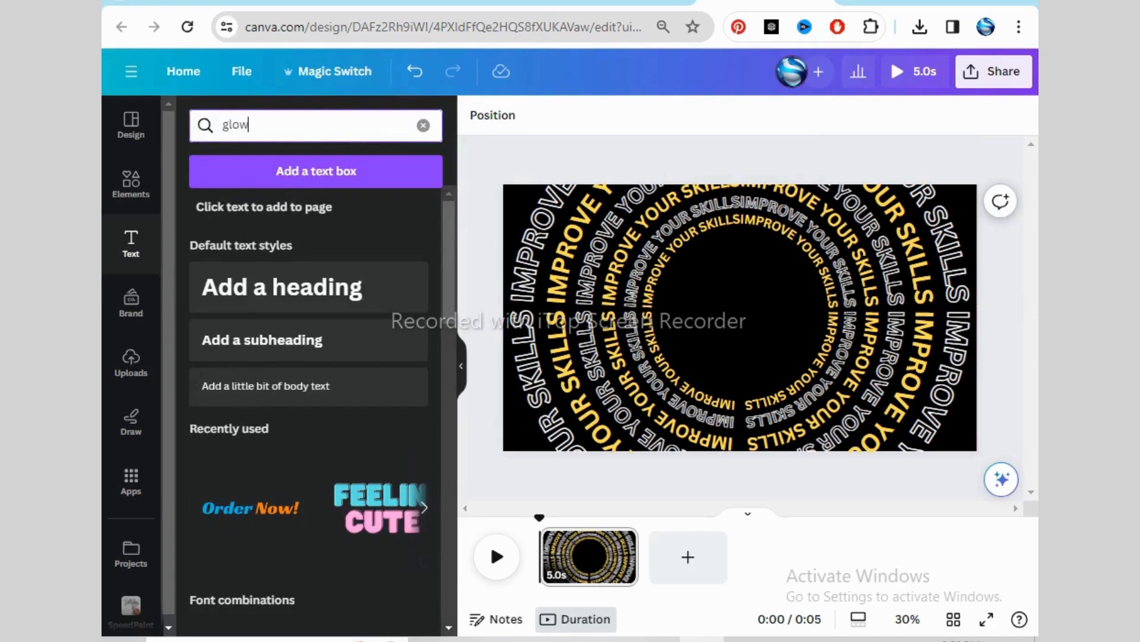
click(134, 193)
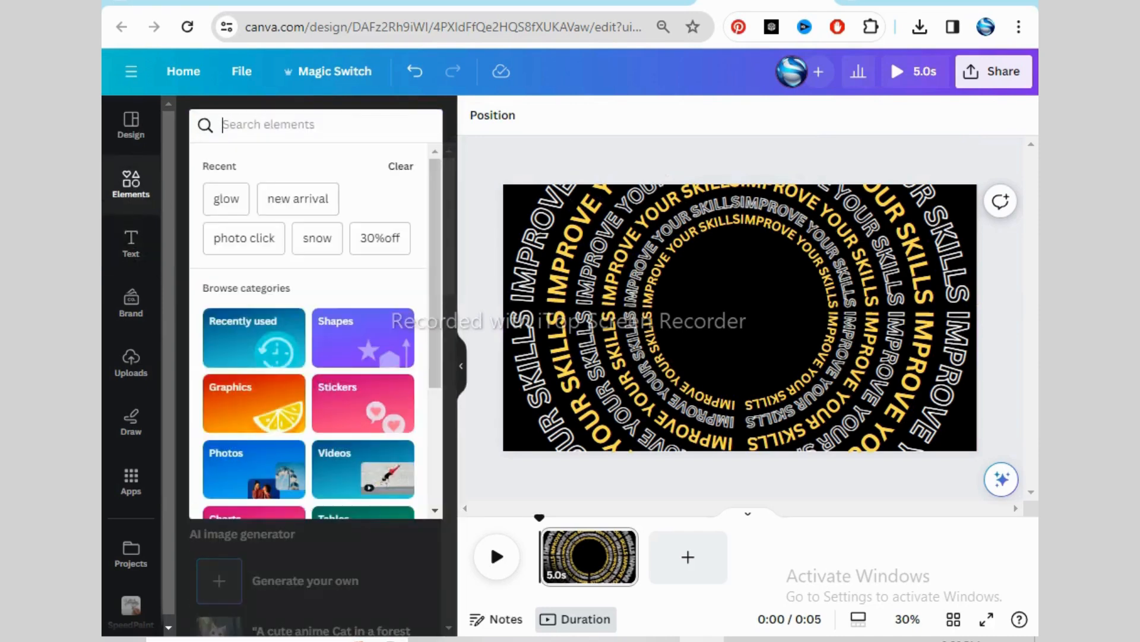
text(glow)
key(Return)
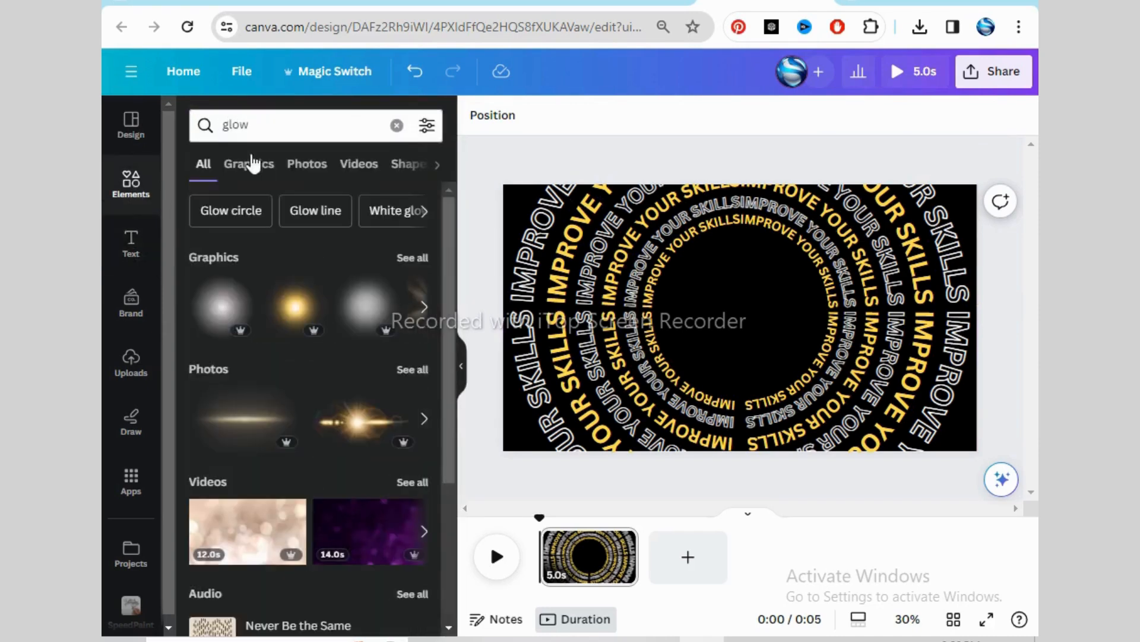
click(369, 308)
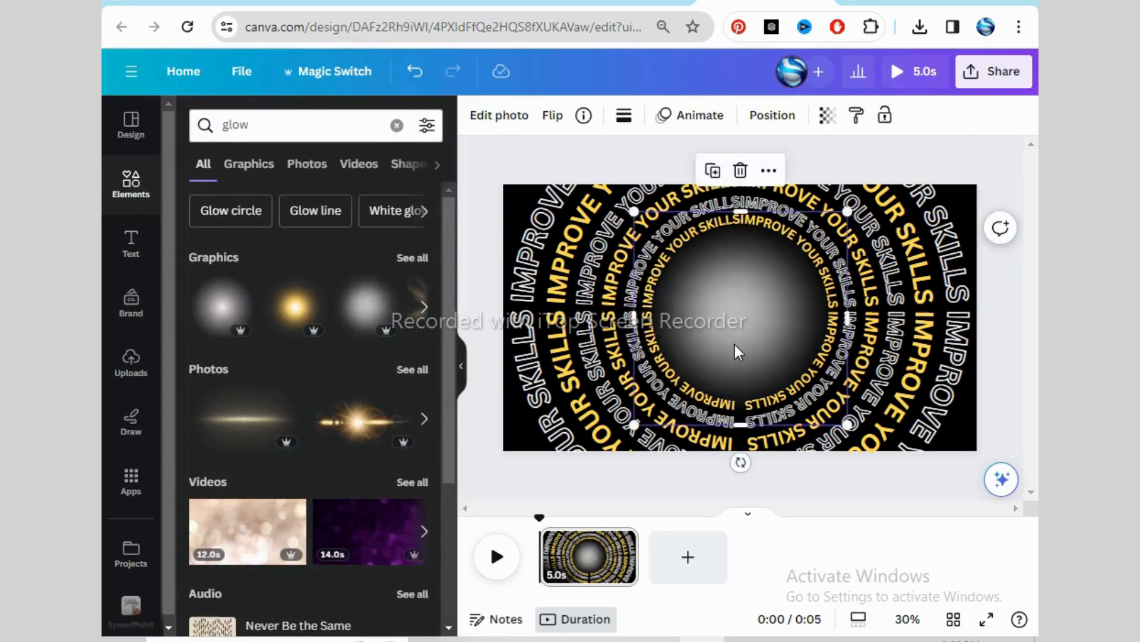
- Set the glow graphic's transparency to 50
click(828, 118)
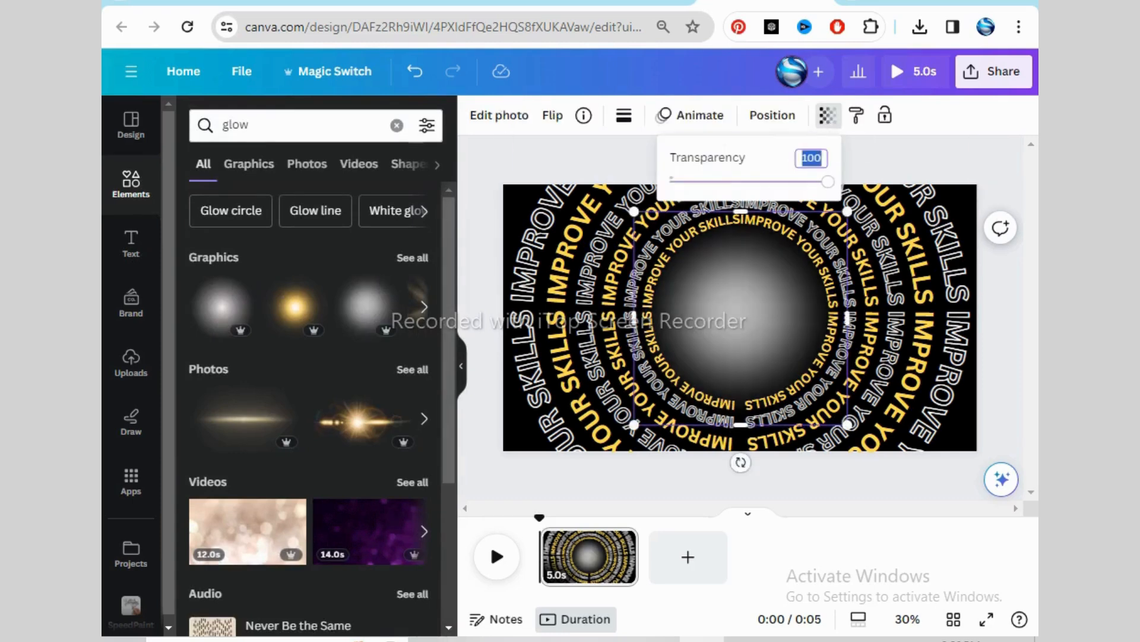
key(Return)
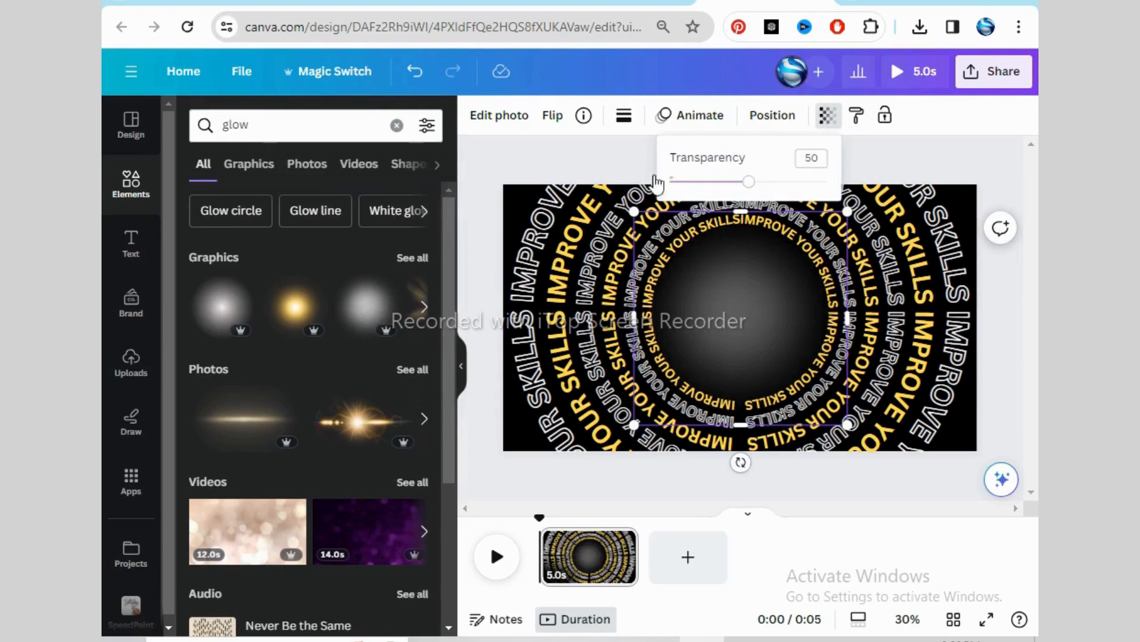
click(590, 162)
click(727, 293)
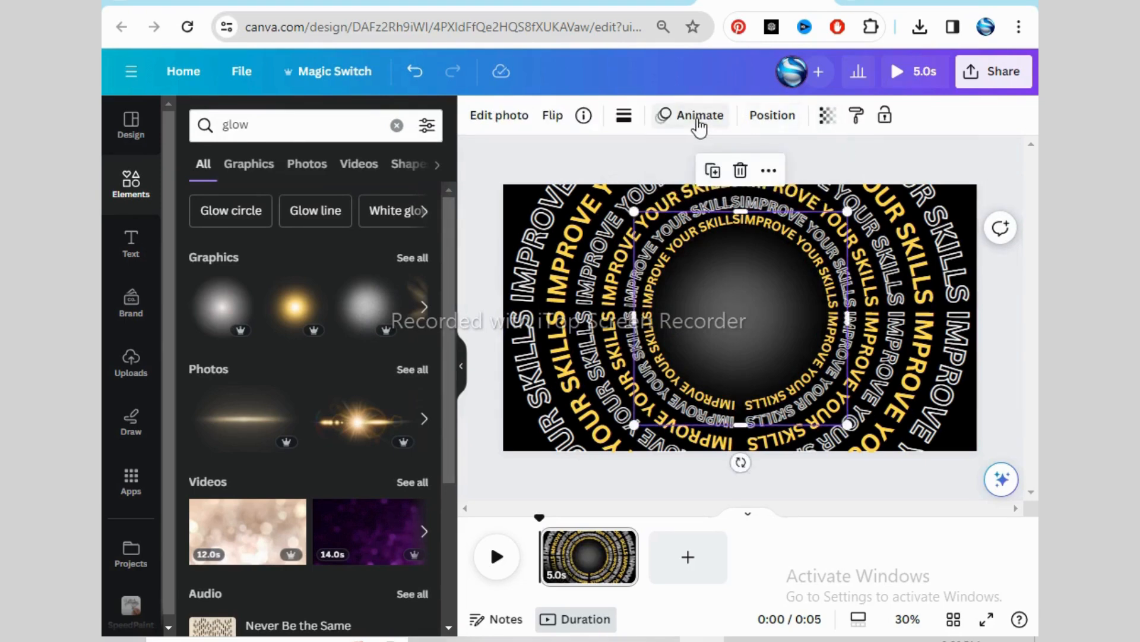
click(629, 147)
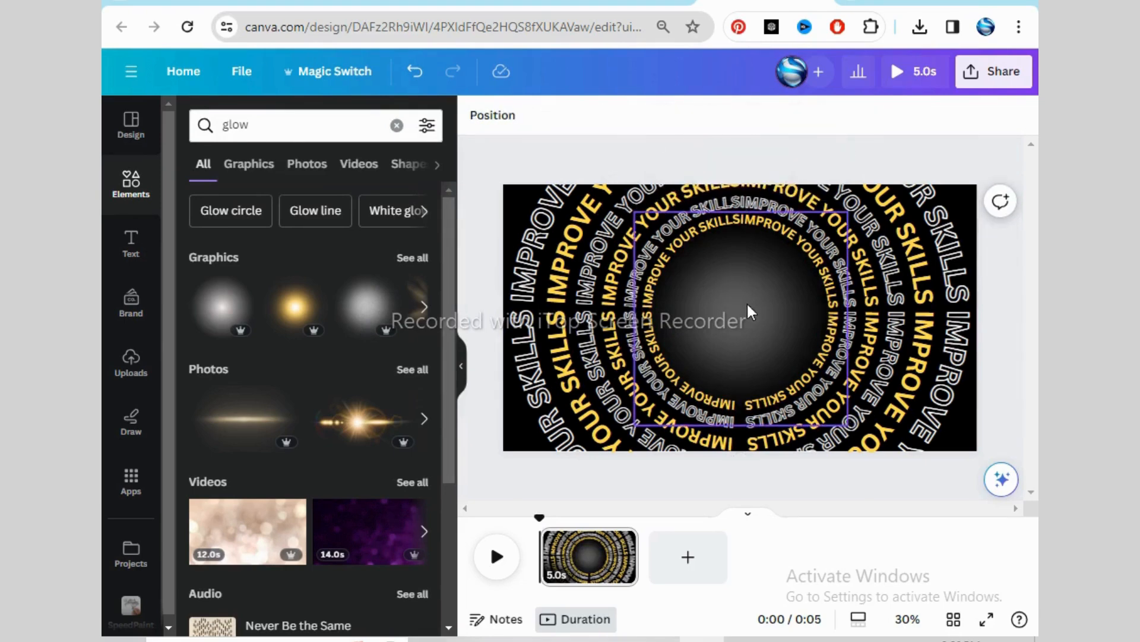
- Add a heading over the glow reading "Computer Educator" on two lines
click(131, 240)
click(277, 291)
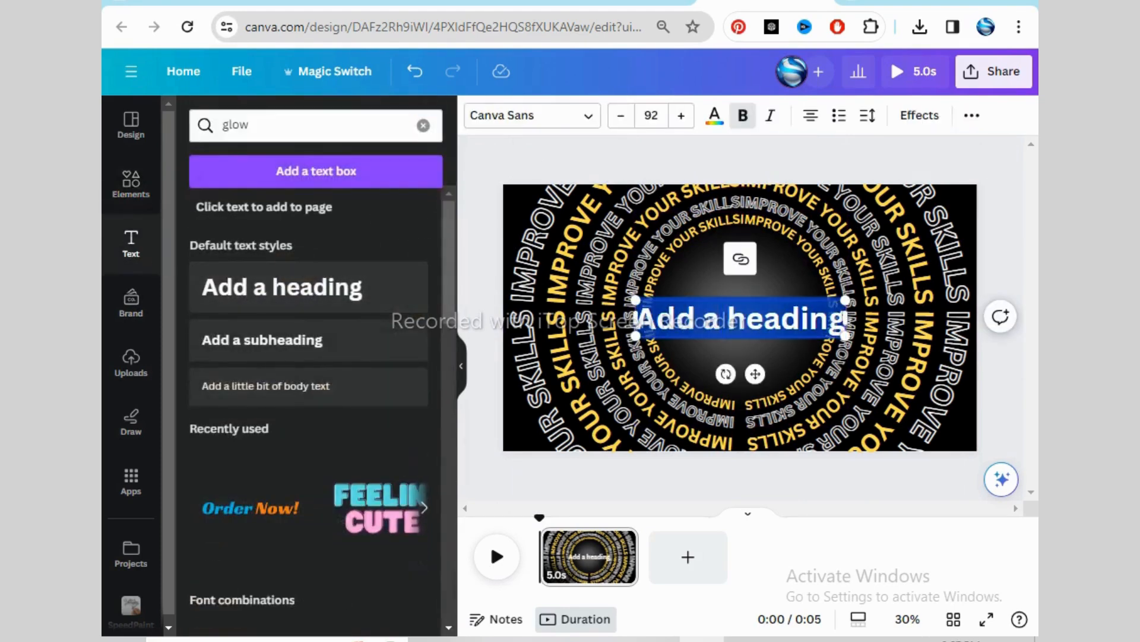
text(Computer)
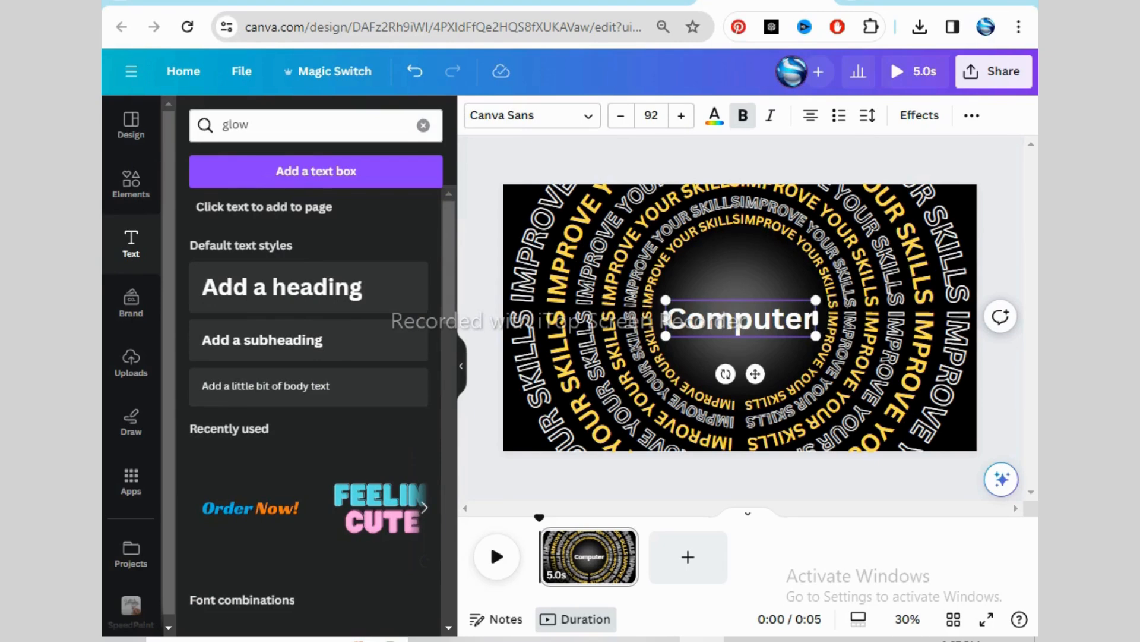
key(Return)
text(Educator)
- Convert all of the "Computer Educator" heading text to uppercase
drag(668, 320, 809, 362)
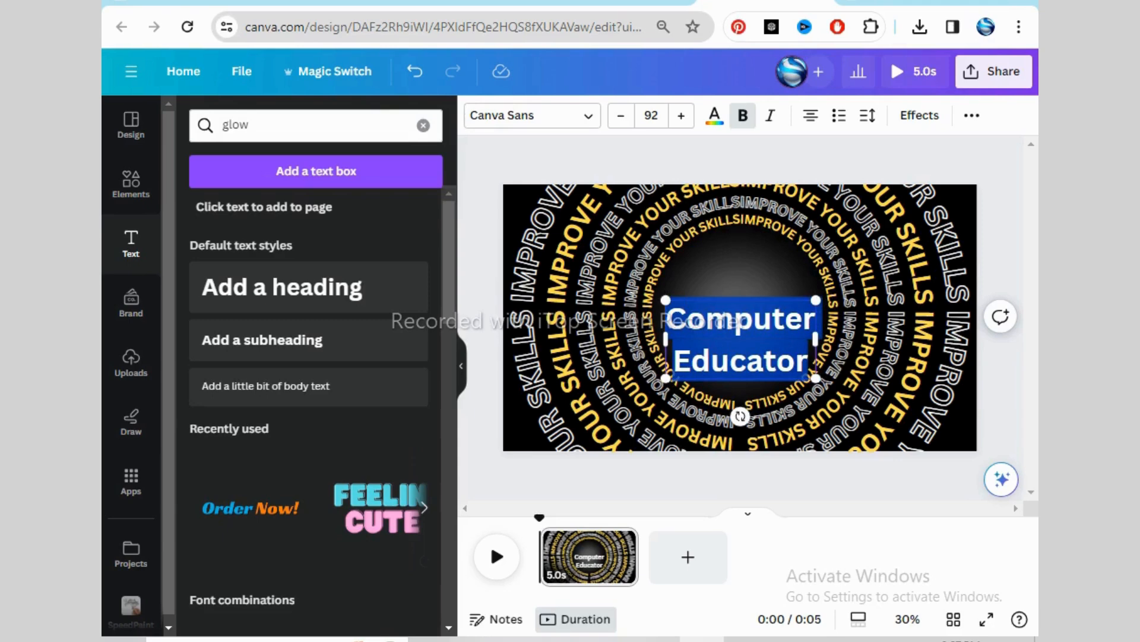
click(972, 116)
click(688, 148)
click(508, 162)
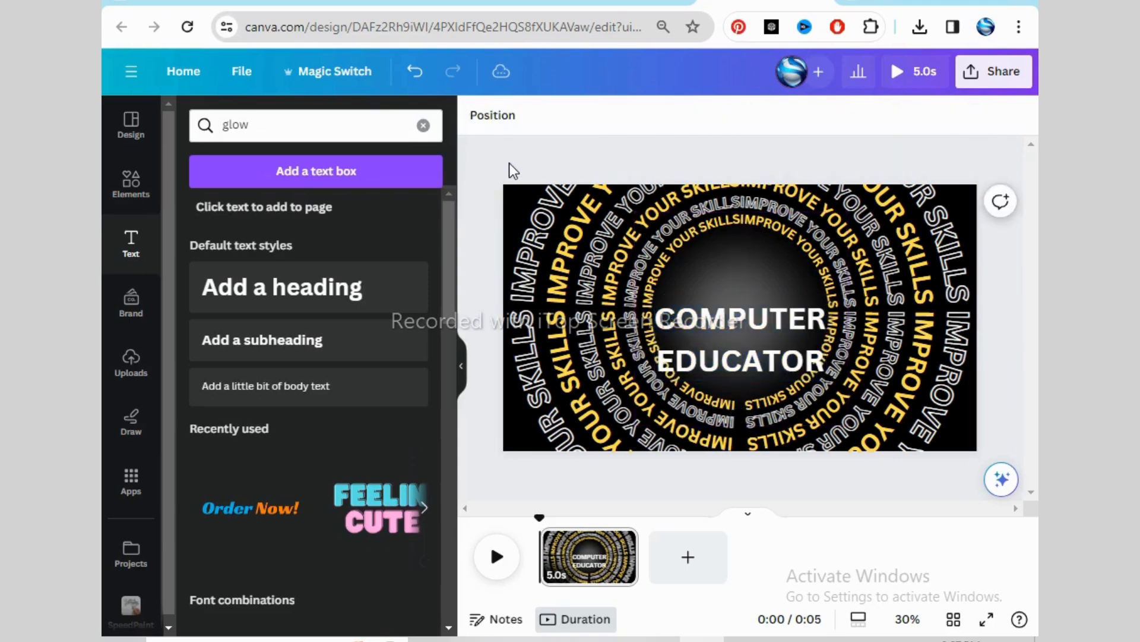
- Apply the Neon text effect to the "COMPUTER EDUCATOR" heading
click(676, 320)
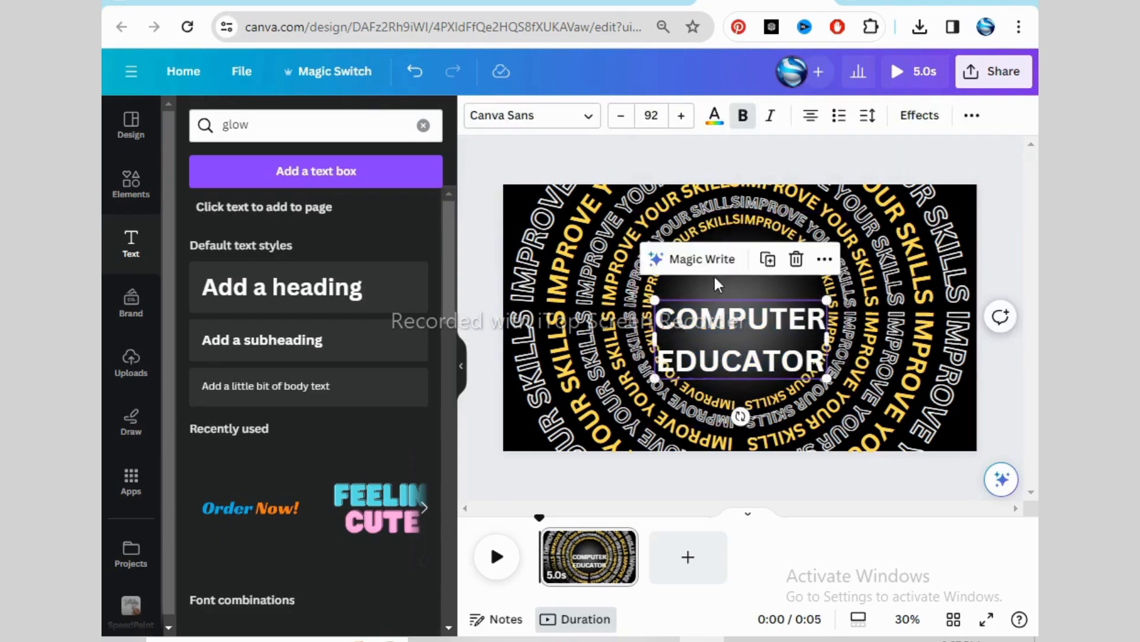
click(921, 115)
click(380, 424)
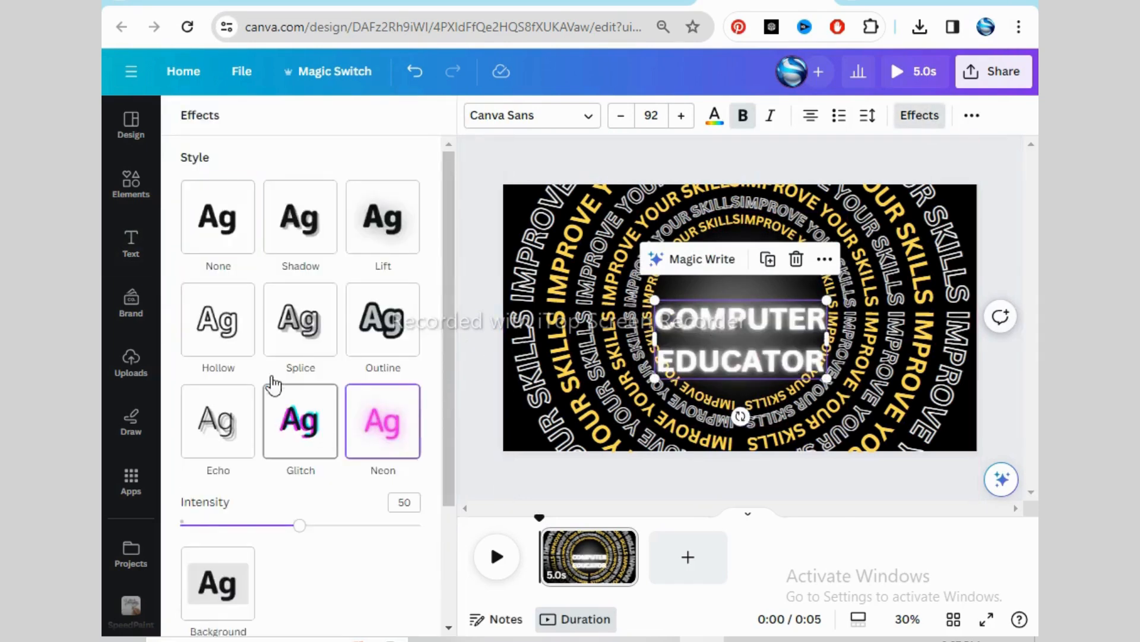
click(480, 300)
- Change the "COMPUTER EDUCATOR" heading's color to the default red
click(677, 327)
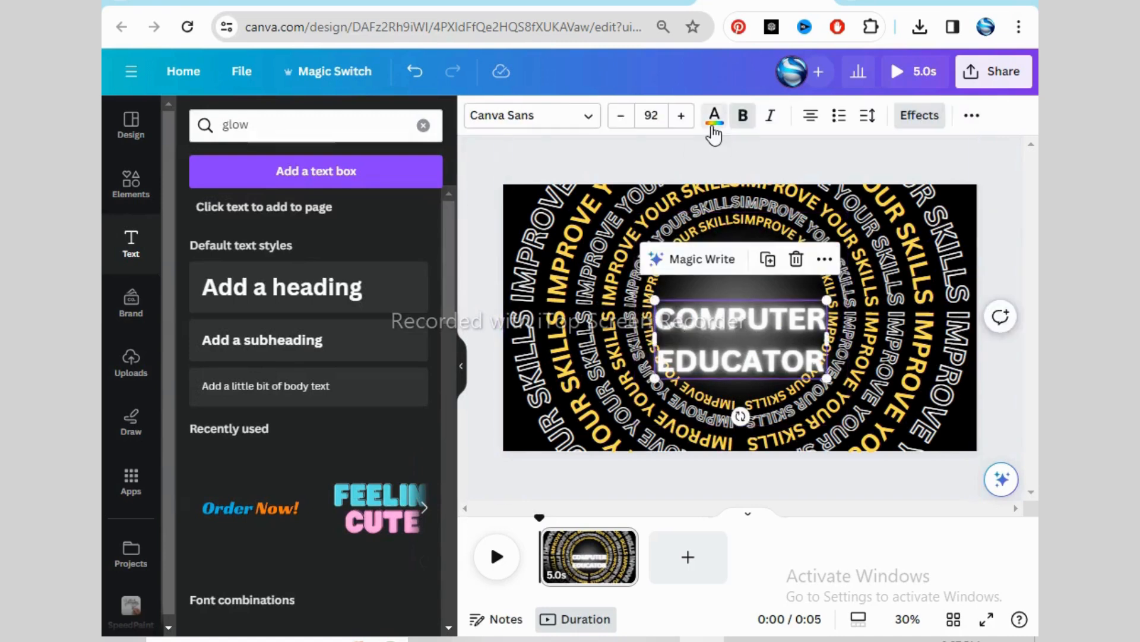
click(713, 126)
click(192, 541)
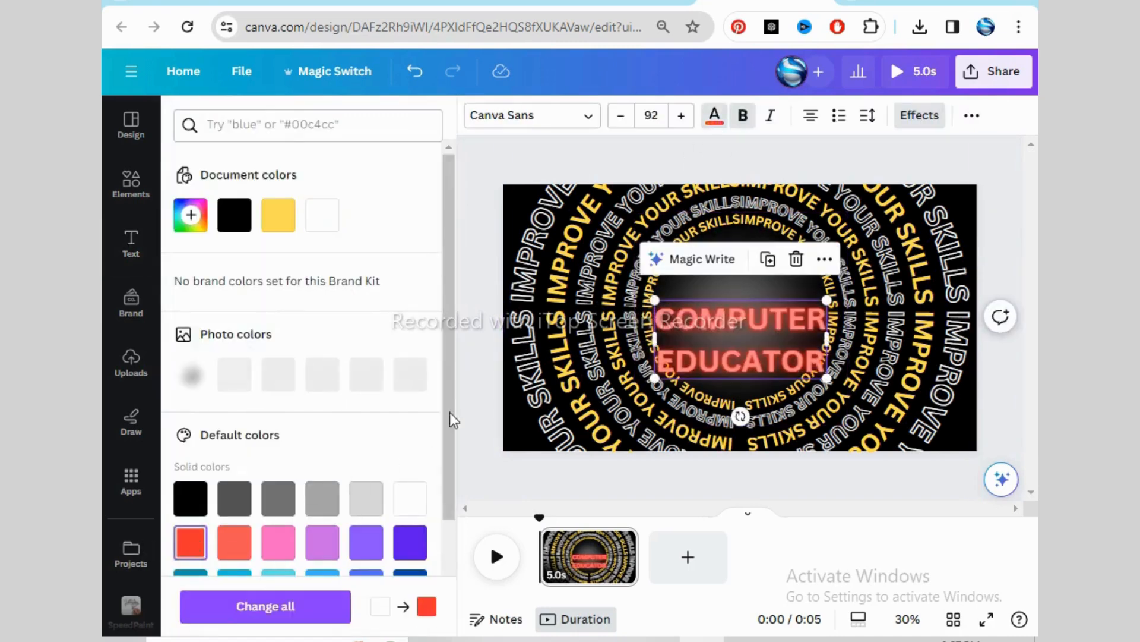
click(488, 361)
- Shrink the "COMPUTER EDUCATOR" heading to font size 67.5 and center it inside the innermost ring
click(725, 325)
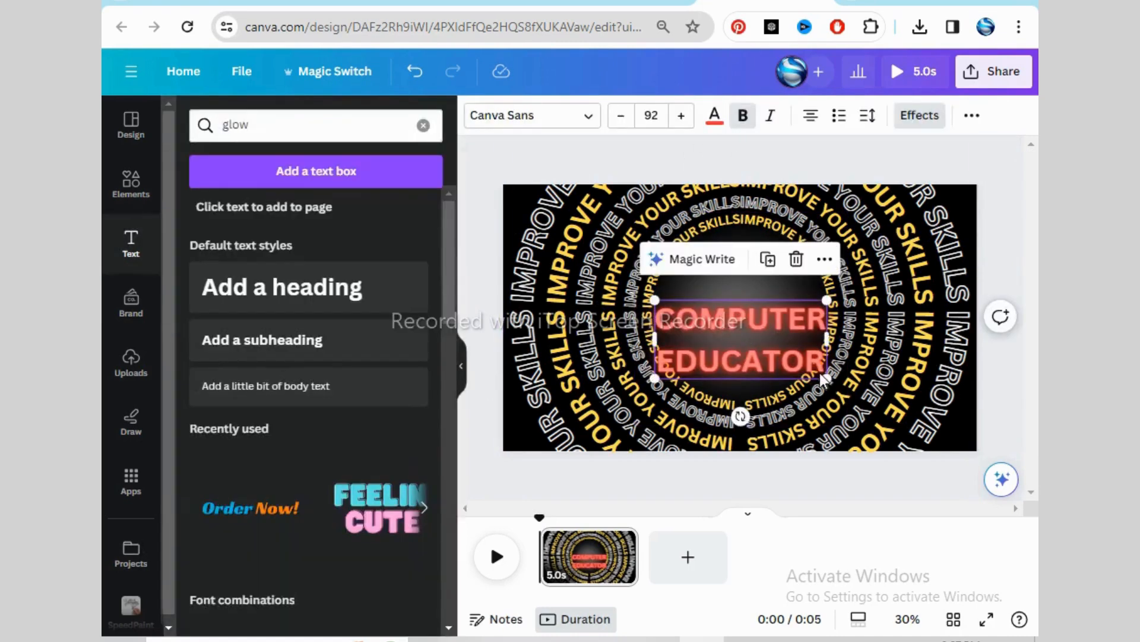
drag(825, 376, 815, 368)
drag(725, 334, 736, 313)
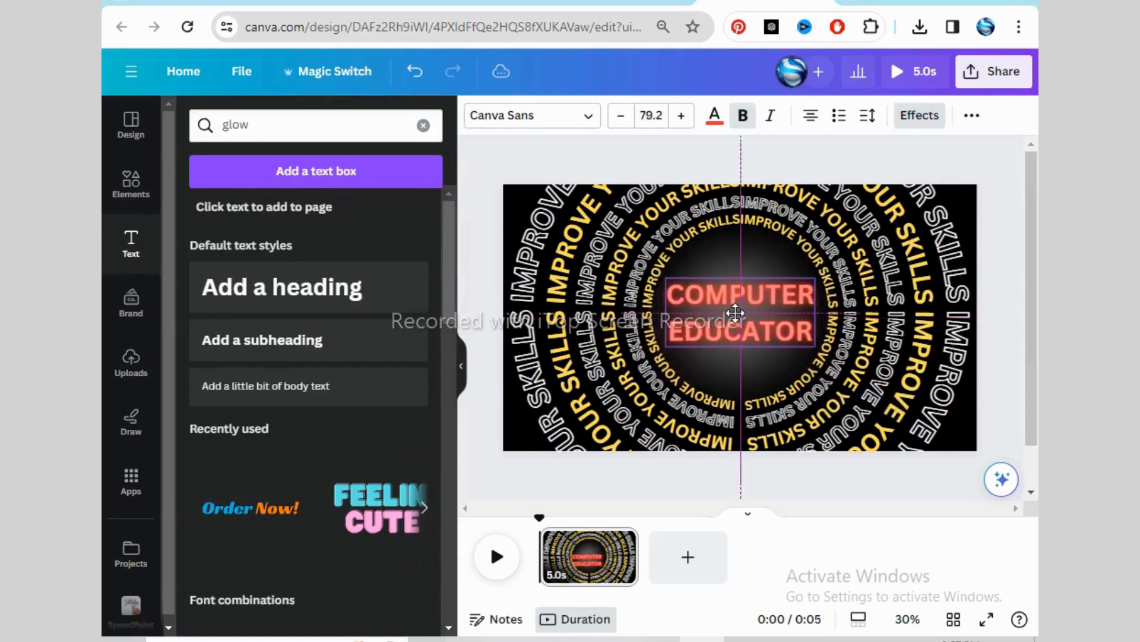
drag(813, 350, 790, 340)
drag(718, 306, 733, 317)
- Apply the Breathe text animation to the "COMPUTER EDUCATOR" heading and play a preview of the whole video
click(972, 115)
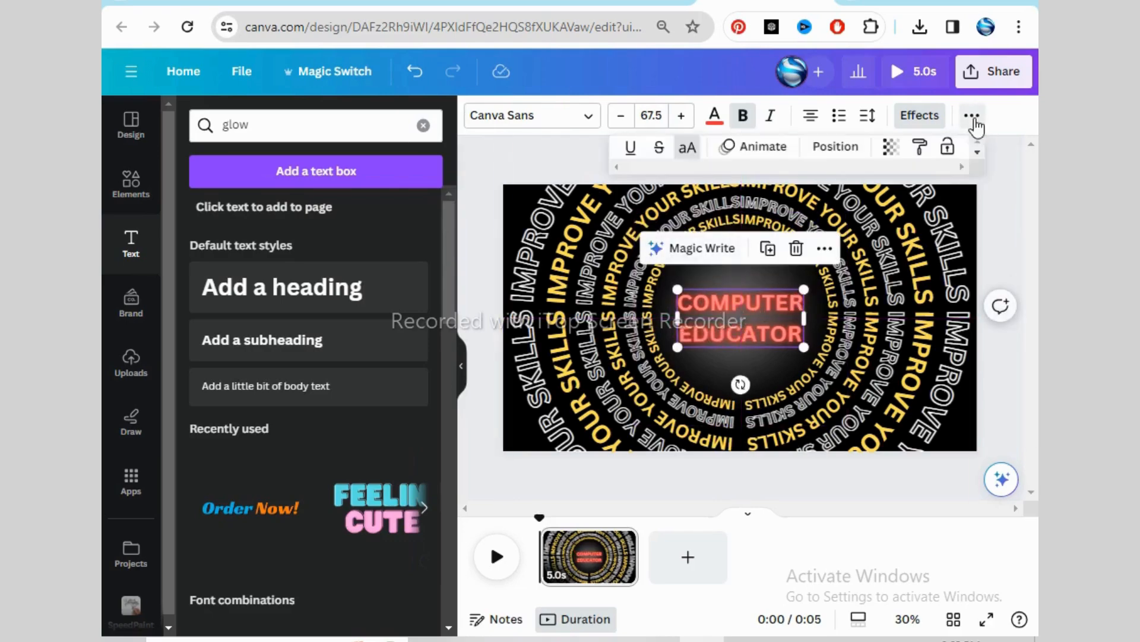
click(756, 148)
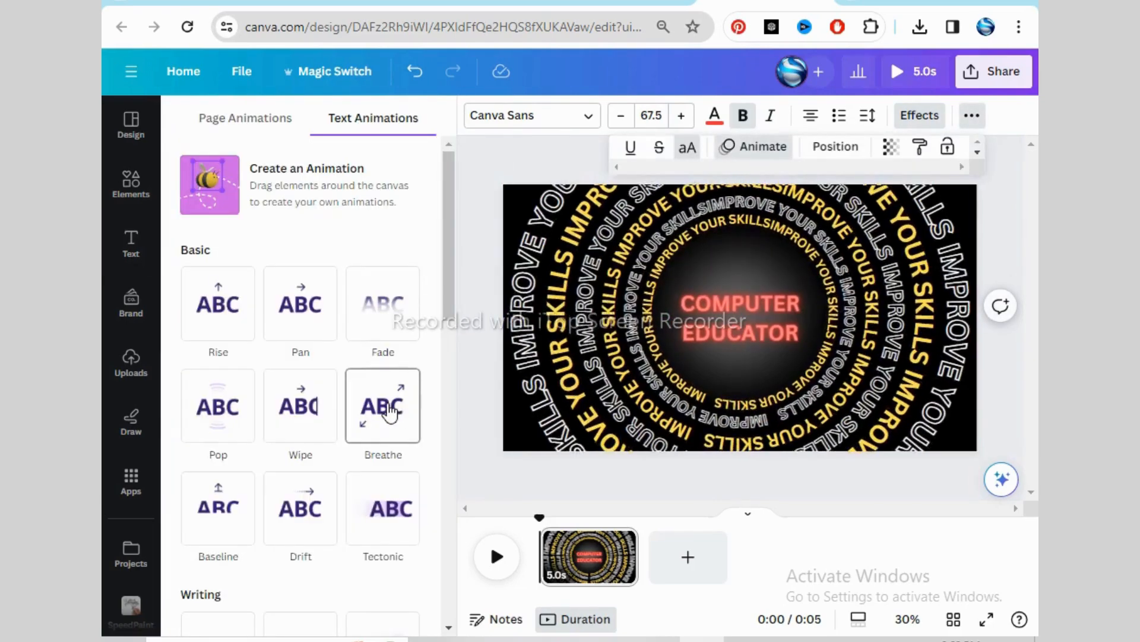
click(389, 406)
drag(287, 508, 443, 509)
click(481, 390)
click(481, 390)
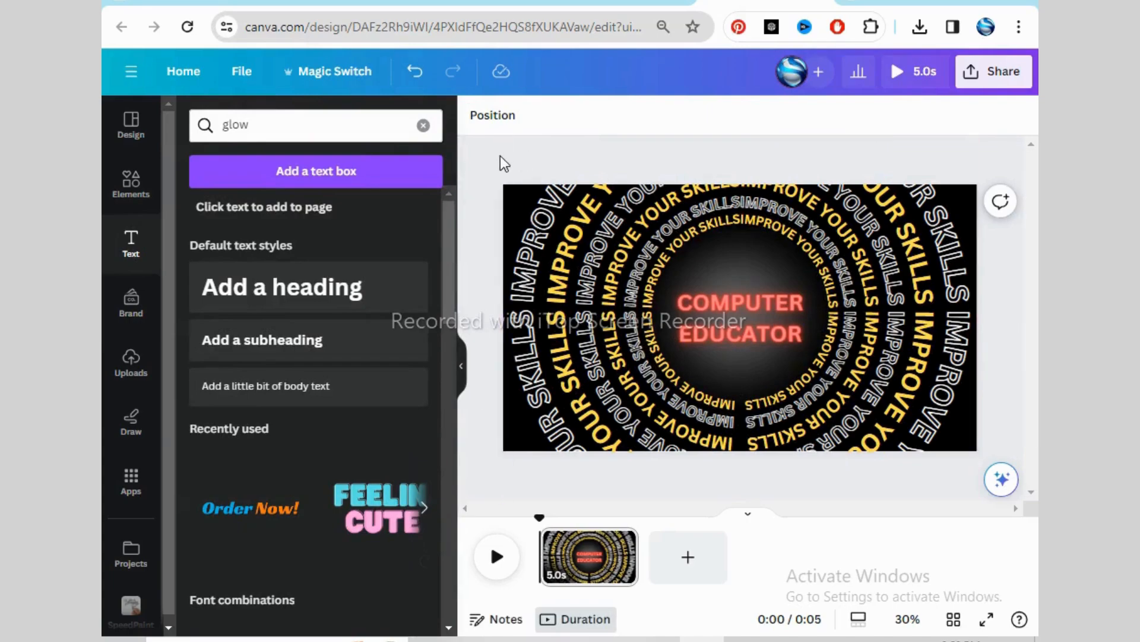
click(907, 75)
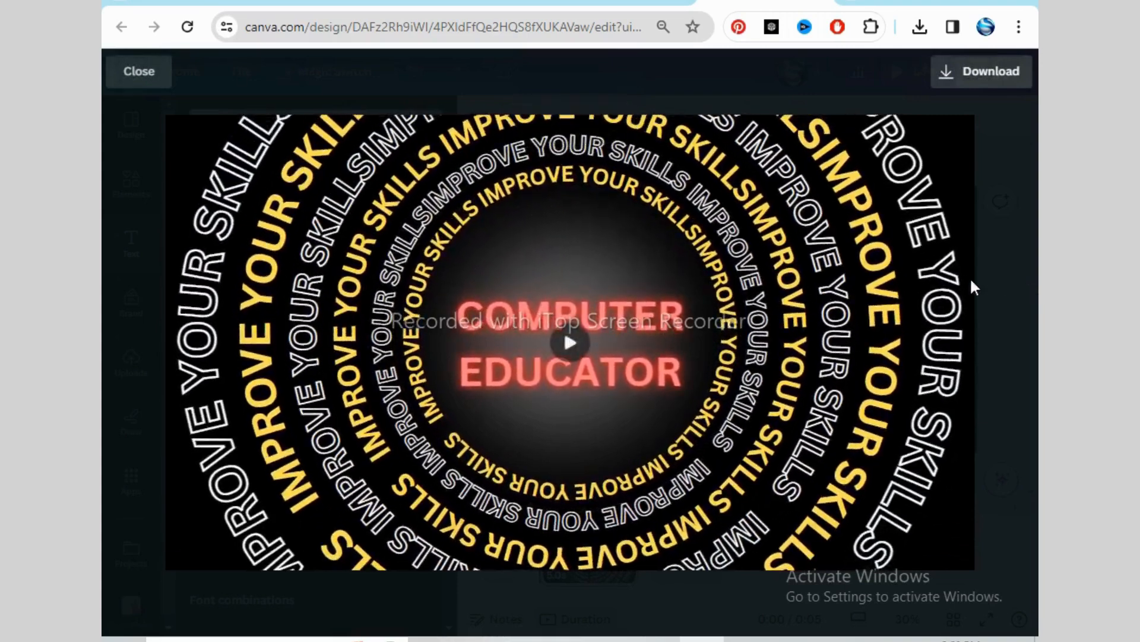
click(128, 76)
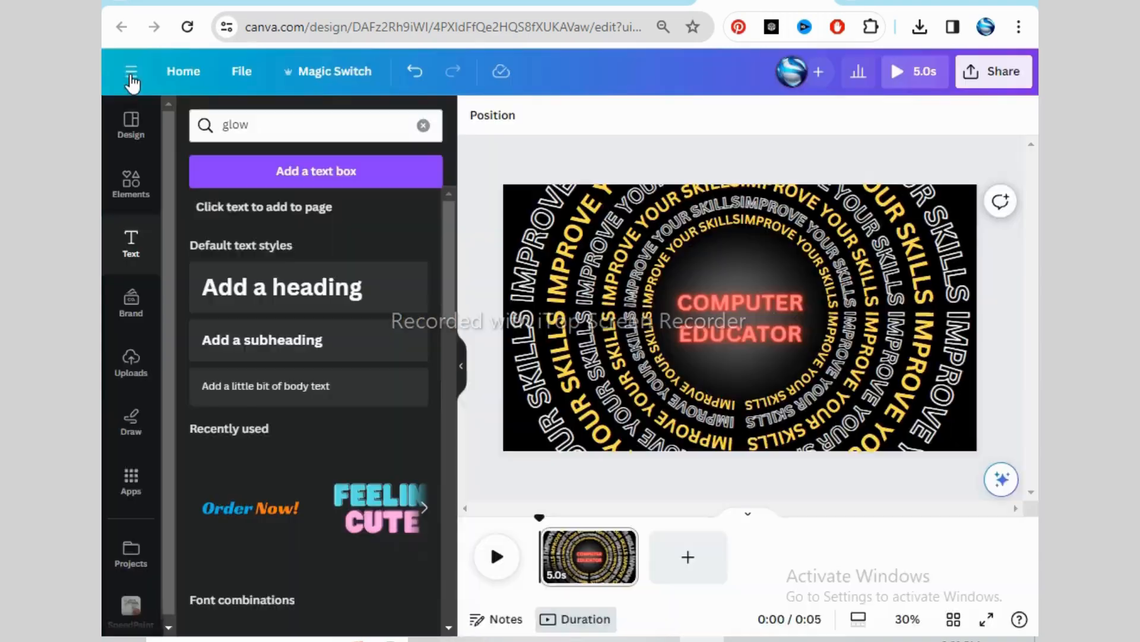
- Download the finished design as an MP4 video at 1080p (HD) quality
click(991, 77)
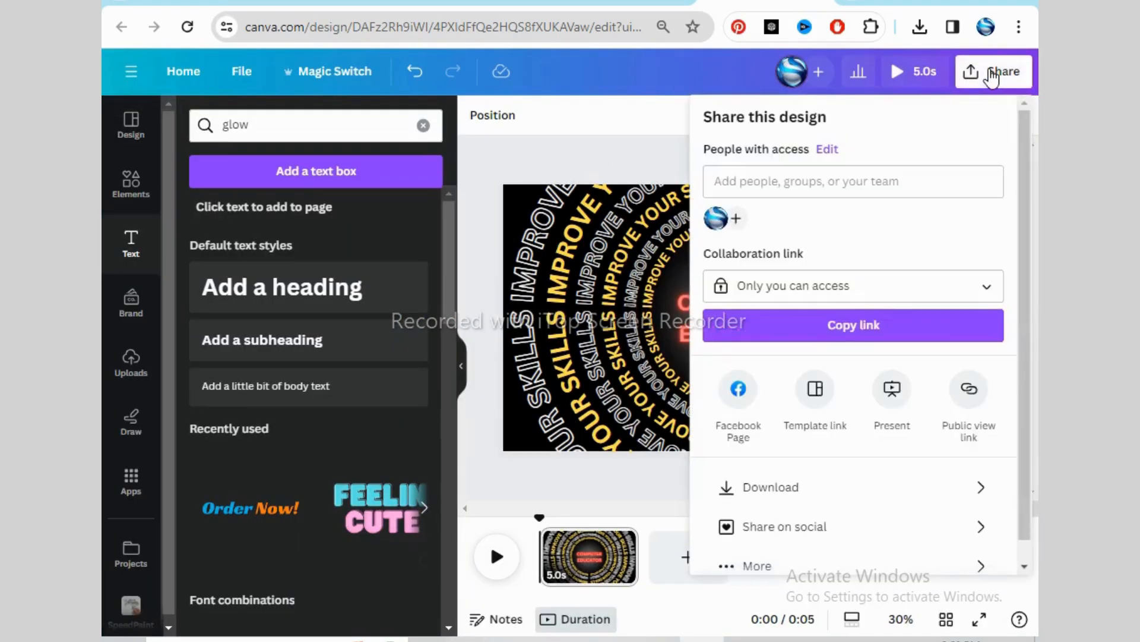
click(802, 488)
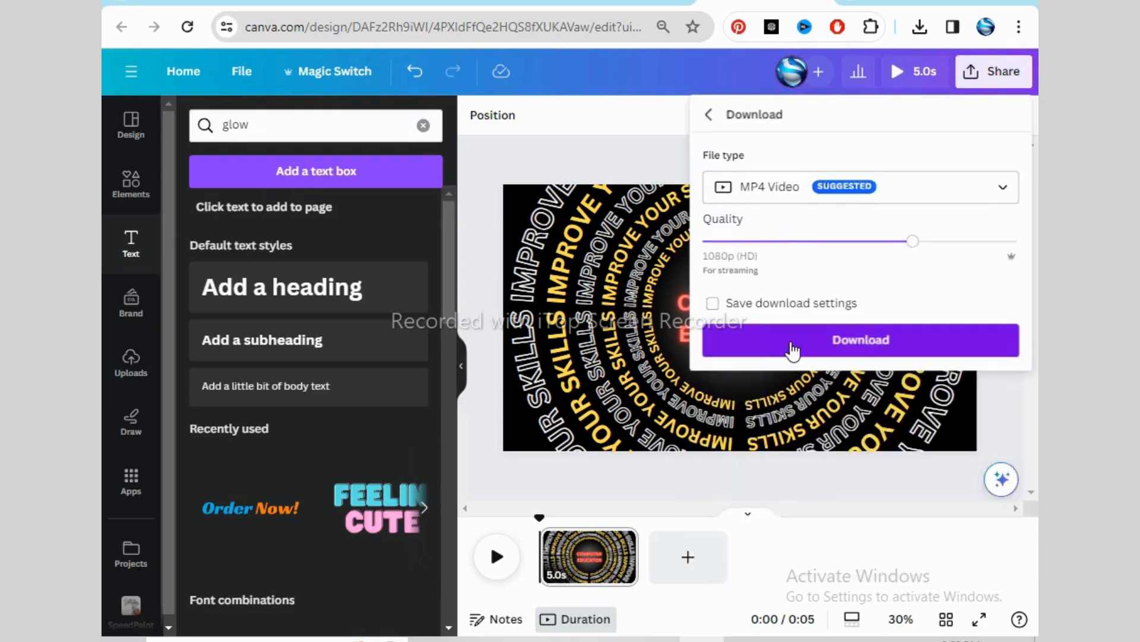
click(791, 343)
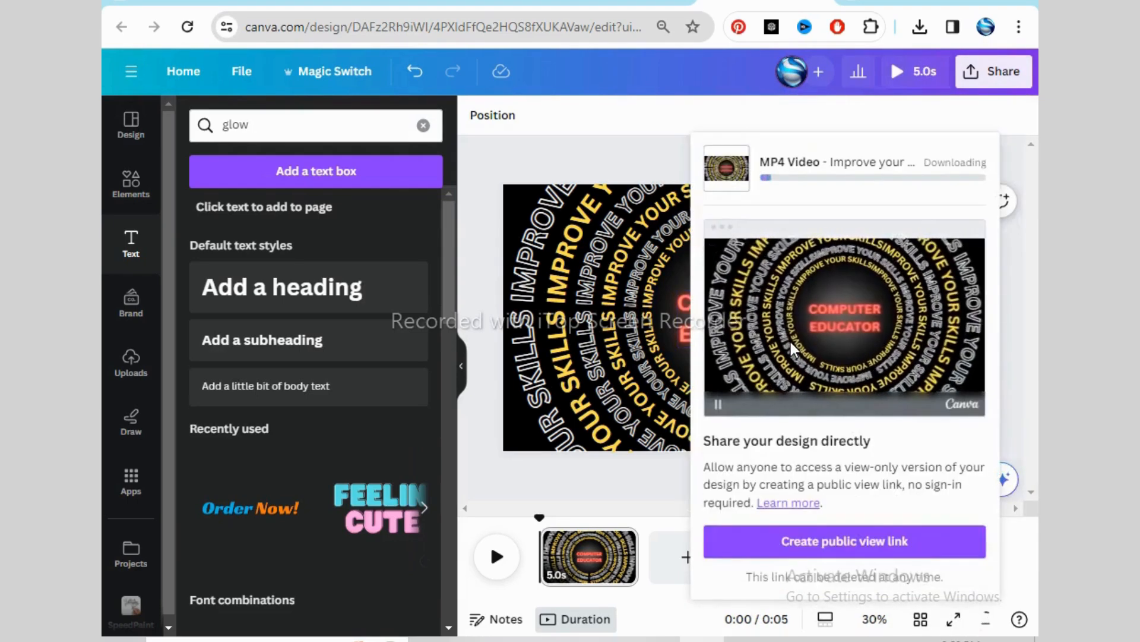